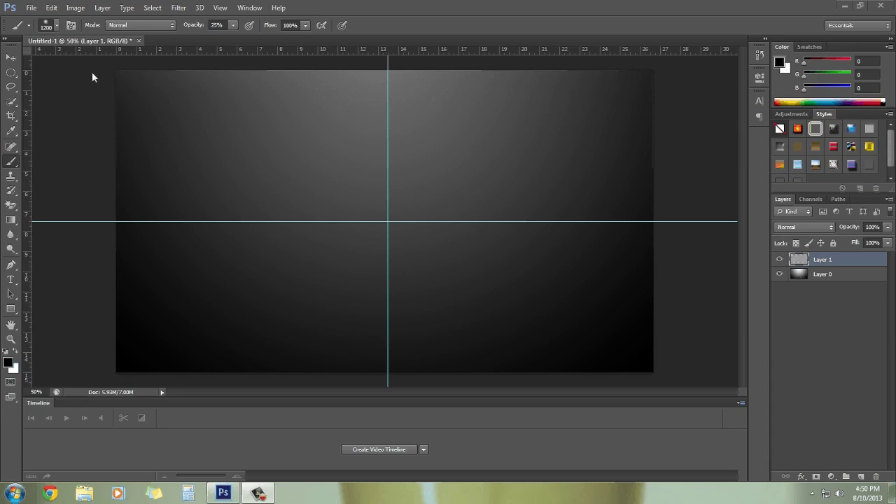
- Delete the dark gradient Layer 0 from the Layers panel
{"action": "left_click", "coordinate": [810, 277]}
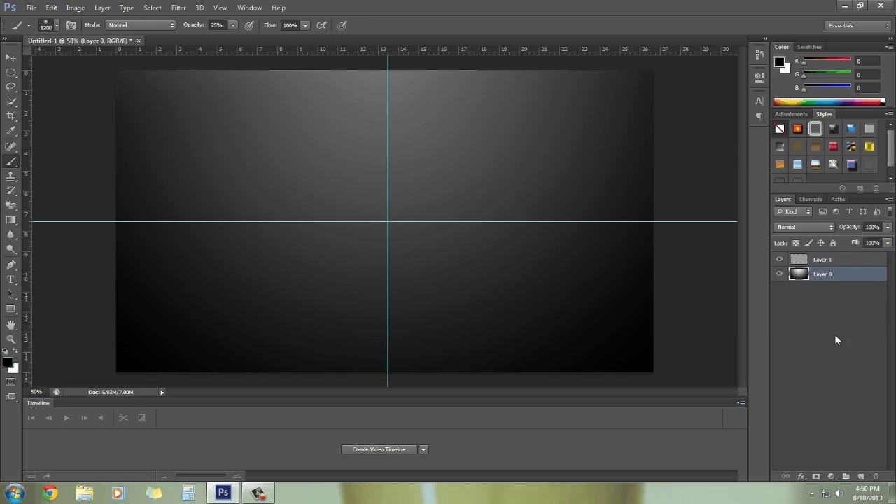
{"action": "key", "text": "Delete"}
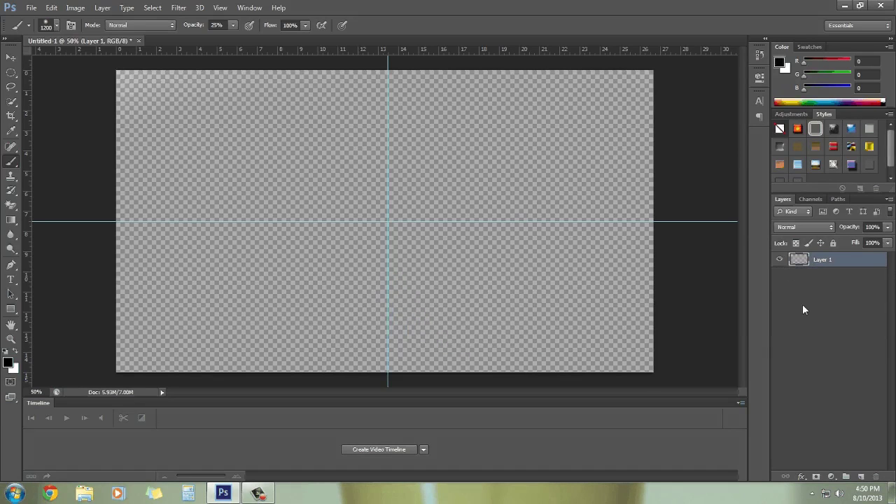
- Add a new Layer 2 below Layer 1 and fill it with solid black
{"action": "right_click", "coordinate": [801, 263]}
{"action": "left_click", "coordinate": [822, 268]}
{"action": "left_click", "coordinate": [861, 477]}
{"action": "left_click_drag", "start_coordinate": [819, 260], "coordinate": [823, 281]}
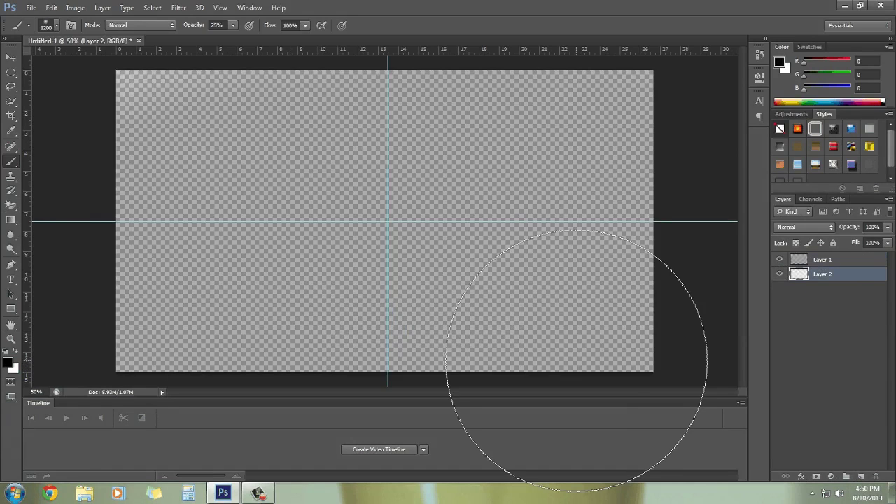
{"action": "key", "text": "alt+BackSpace"}
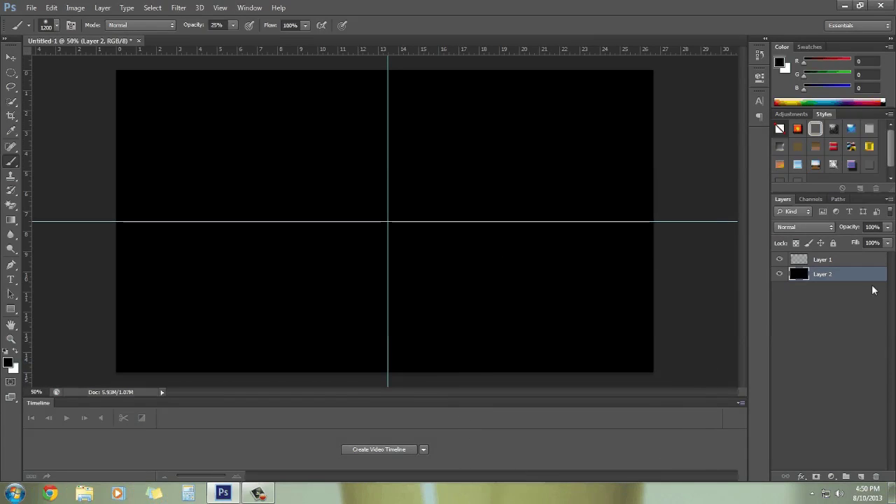
- Delete Layer 1 and add a new empty Layer 3 above the black layer
{"action": "left_click", "coordinate": [825, 261]}
{"action": "key", "text": "Delete"}
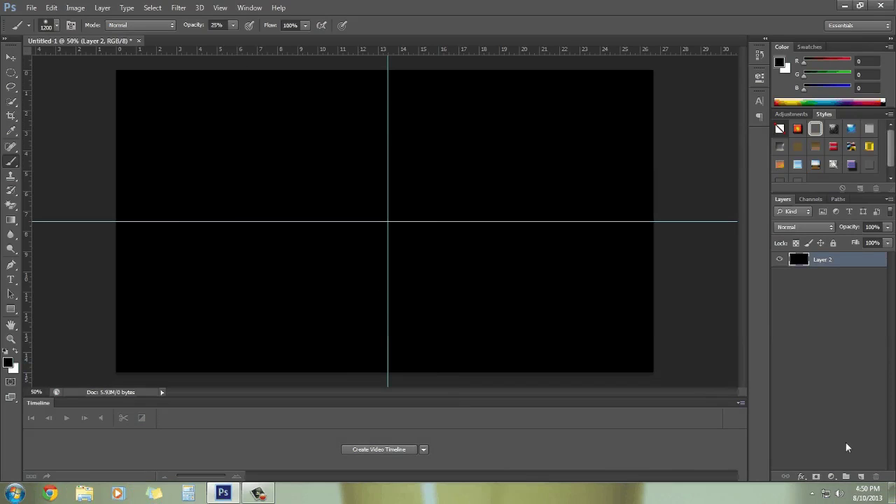
{"action": "left_click", "coordinate": [860, 476]}
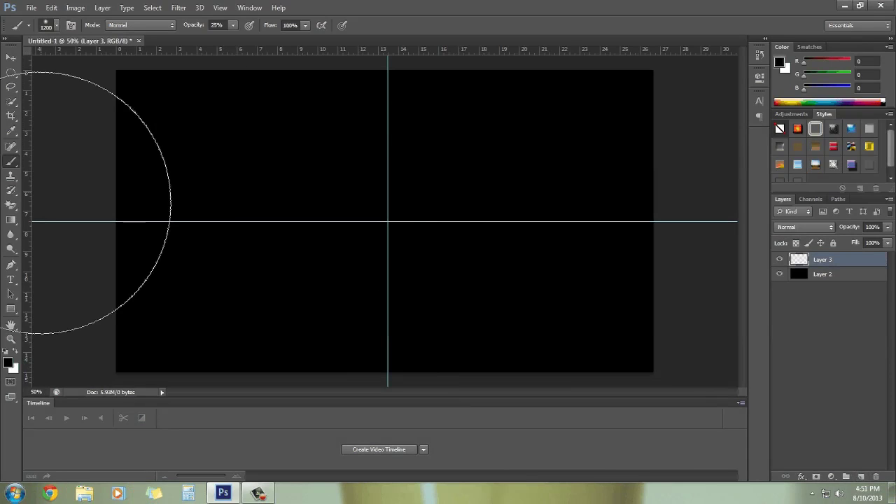
- Fill Layer 3 with a reversed radial gradient from the top centre down, then add Layer 4
{"action": "left_click", "coordinate": [11, 220]}
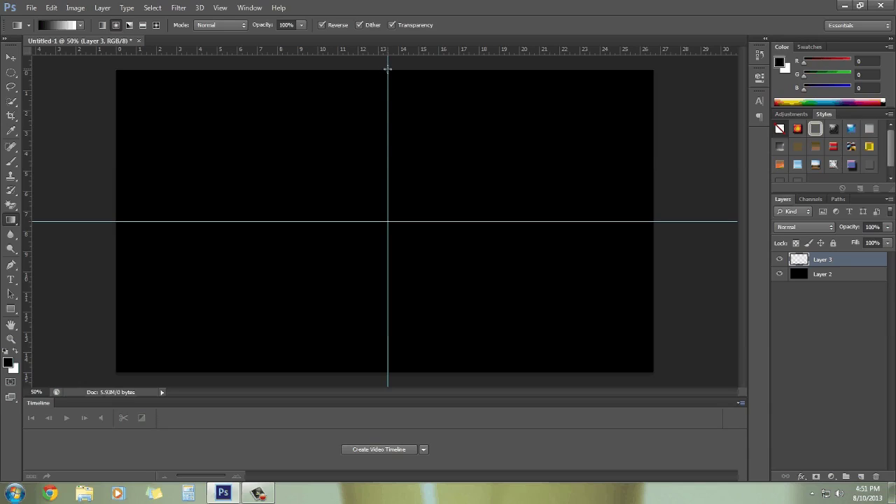
{"action": "left_click_drag", "start_coordinate": [388, 69], "coordinate": [386, 375]}
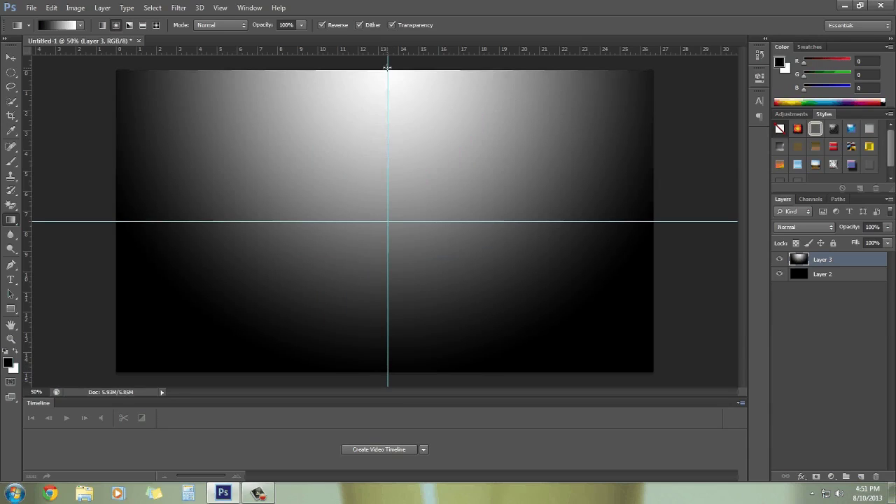
{"action": "left_click_drag", "start_coordinate": [388, 67], "coordinate": [387, 475]}
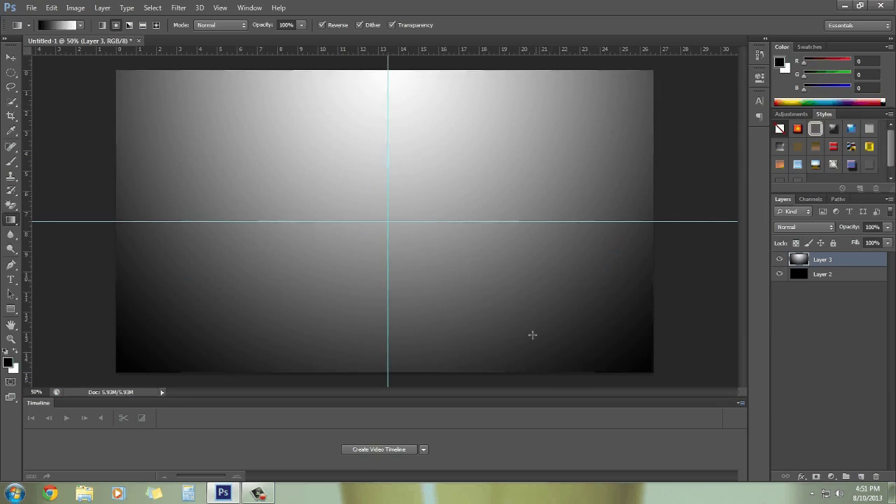
{"action": "left_click", "coordinate": [861, 477]}
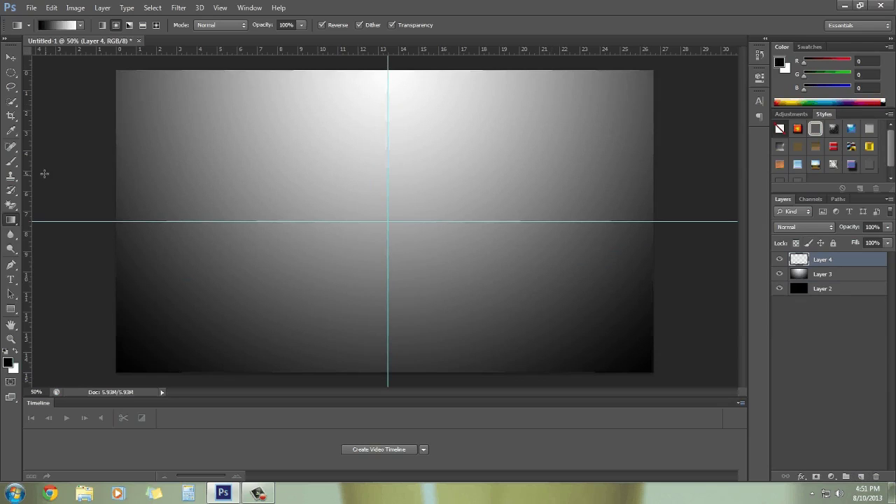
- Paint black with a 1200 px soft brush at 25% opacity over the glow and corners
{"action": "left_click", "coordinate": [14, 164]}
{"action": "left_click", "coordinate": [58, 26]}
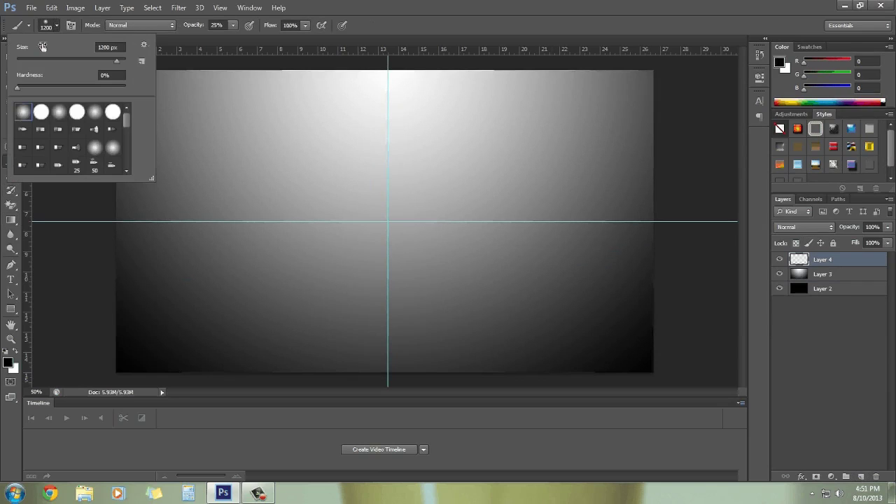
{"action": "key", "text": "Return"}
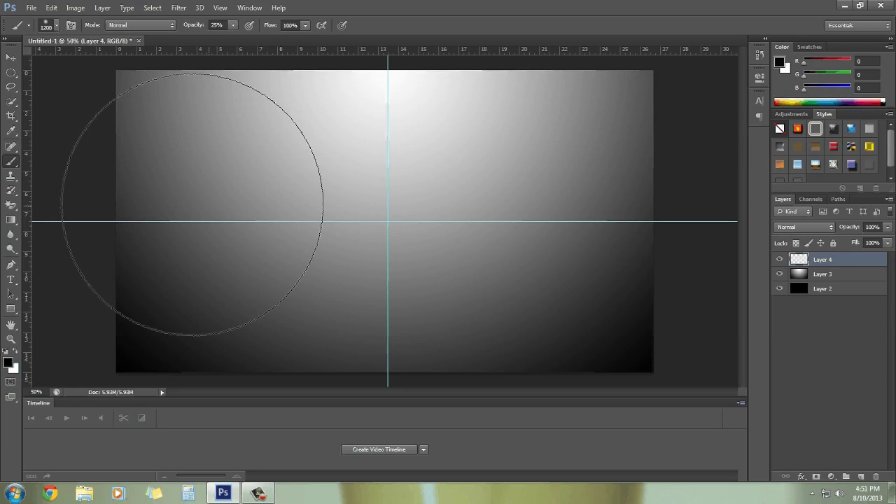
{"action": "mouse_move", "coordinate": [257, 170]}
{"action": "left_mouse_down"}
{"action": "mouse_move", "coordinate": [500, 161]}
{"action": "mouse_move", "coordinate": [617, 255]}
{"action": "left_mouse_up"}
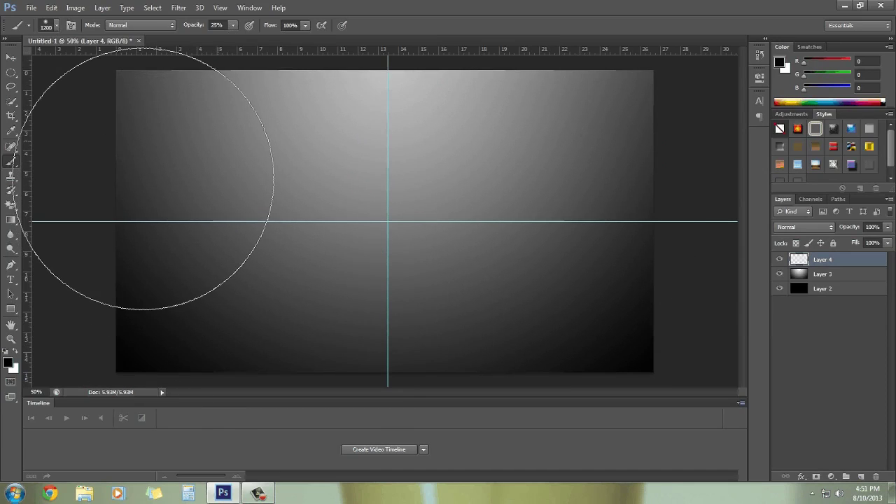
{"action": "mouse_move", "coordinate": [618, 235]}
{"action": "left_mouse_down"}
{"action": "mouse_move", "coordinate": [294, 348]}
{"action": "mouse_move", "coordinate": [225, 201]}
{"action": "left_mouse_up"}
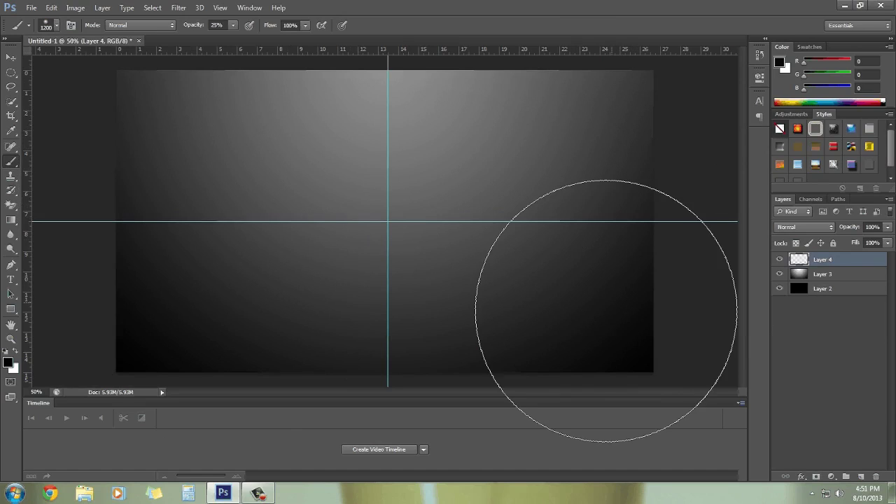
- Merge Layers 2 through 4 into one layer and add a new empty layer above
{"action": "left_click", "coordinate": [816, 290], "text": "shift"}
{"action": "right_click", "coordinate": [818, 290]}
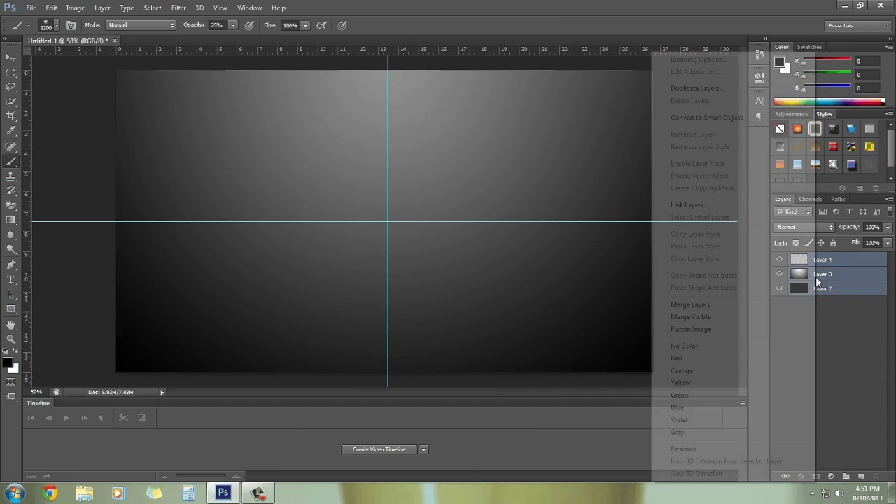
{"action": "left_click", "coordinate": [709, 306]}
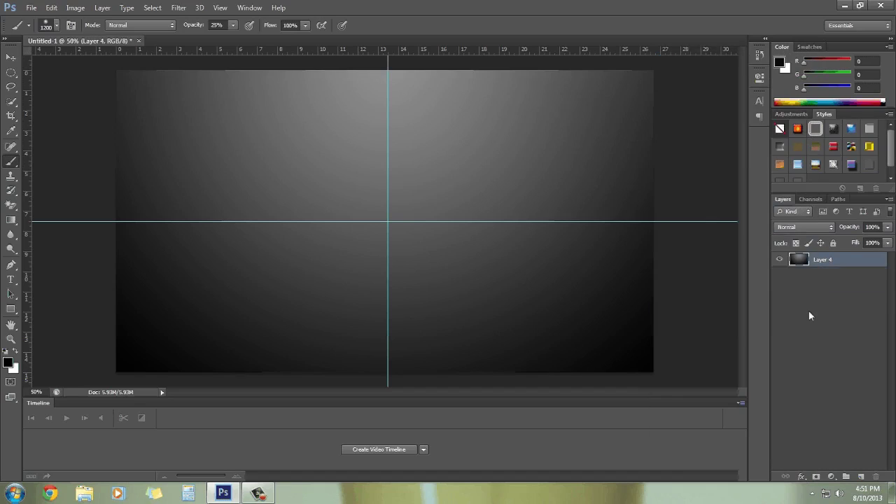
{"action": "left_click", "coordinate": [861, 477]}
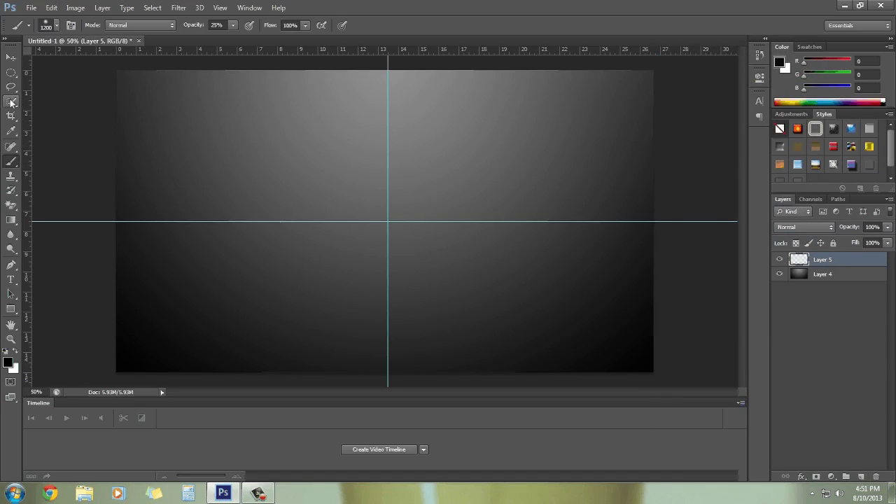
- Draw a roughly 9-inch elliptical marquee circle and centre it on the crossing guides
{"action": "left_click", "coordinate": [10, 73]}
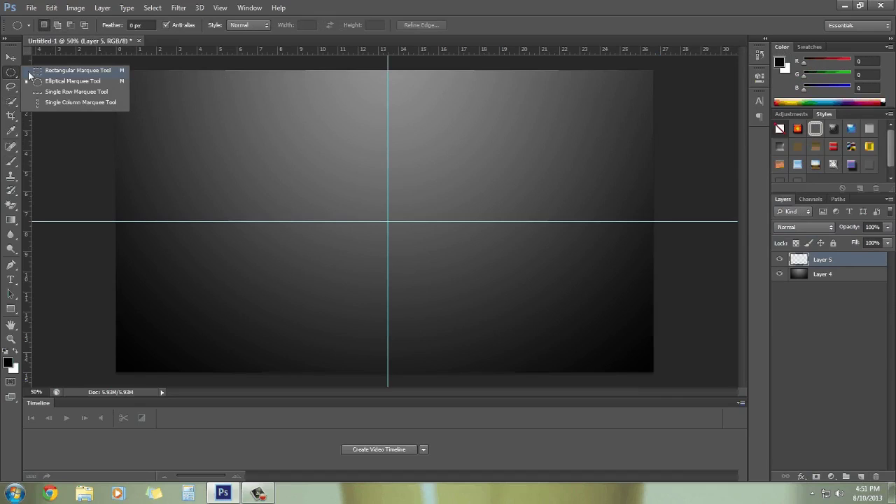
{"action": "left_click", "coordinate": [71, 85]}
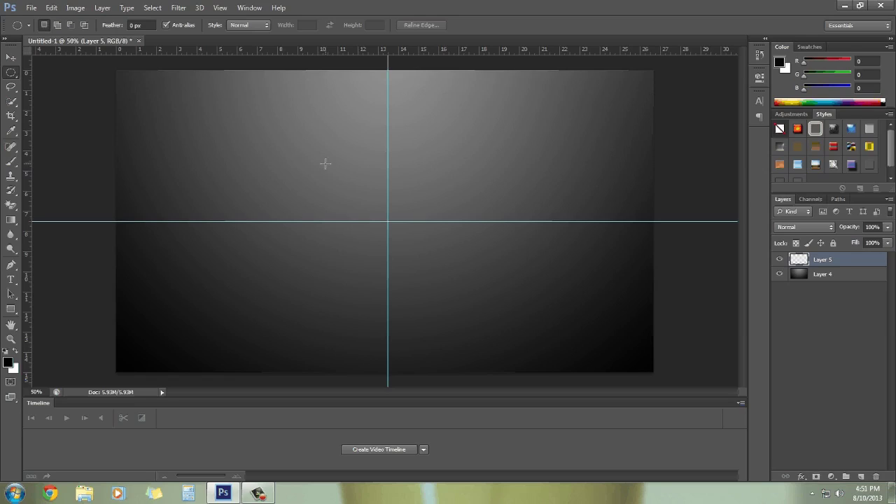
{"action": "left_click_drag", "start_coordinate": [292, 145], "coordinate": [523, 337]}
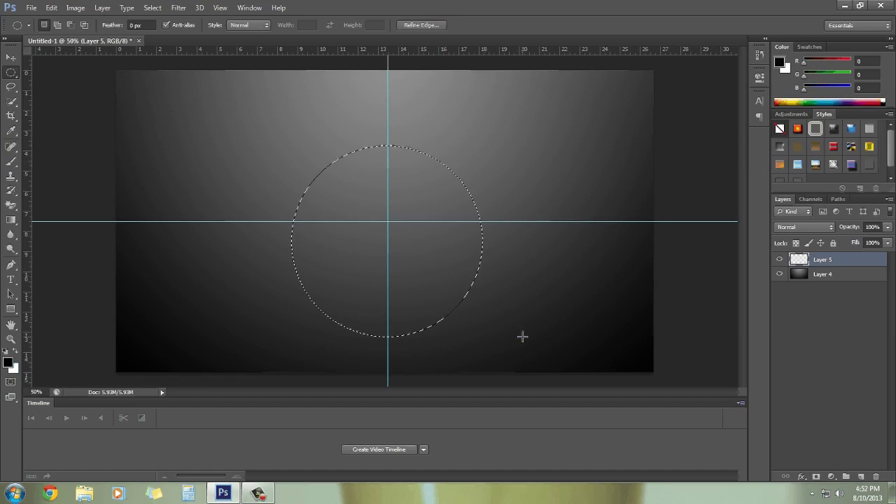
{"action": "left_click_drag", "start_coordinate": [420, 292], "coordinate": [422, 270]}
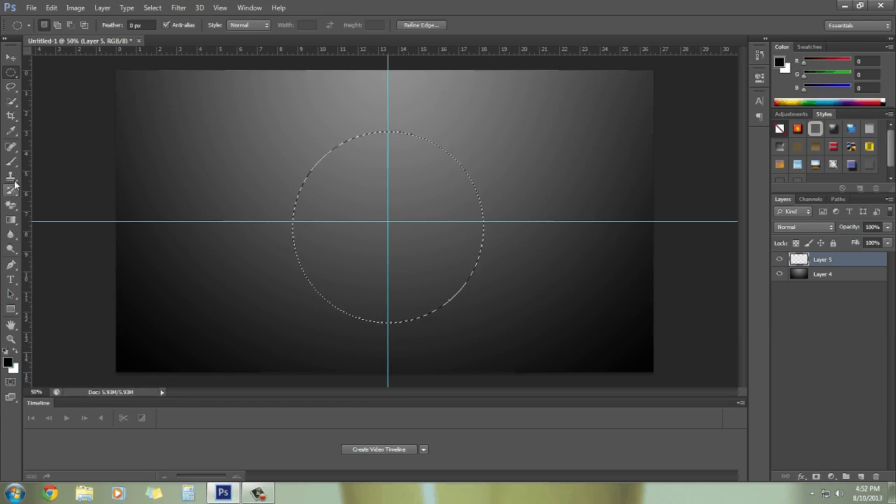
- Set the brush to 100% opacity and adjust its hardness and size
{"action": "left_click", "coordinate": [12, 161]}
{"action": "left_click", "coordinate": [56, 25]}
{"action": "left_click", "coordinate": [21, 87]}
{"action": "key", "text": "Return"}
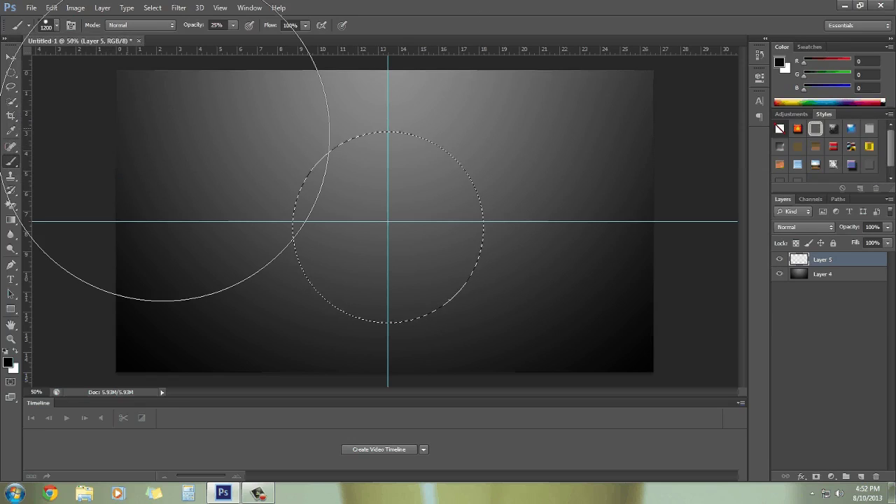
{"action": "left_click", "coordinate": [233, 25]}
{"action": "left_click_drag", "start_coordinate": [234, 38], "coordinate": [388, 31]}
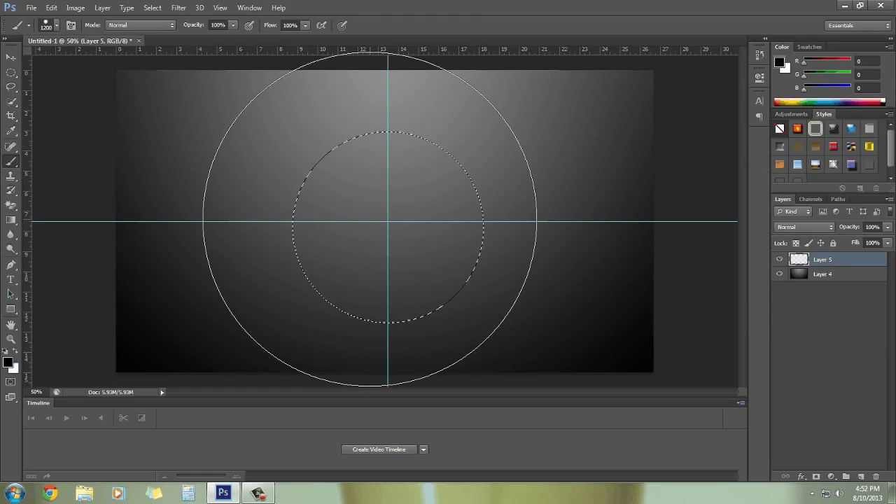
{"action": "key", "text": "bracketleft"}
{"action": "key", "text": "bracketleft"}
{"action": "key", "text": "bracketleft"}
{"action": "key", "text": "bracketleft"}
{"action": "key", "text": "bracketleft"}
{"action": "key", "text": "bracketleft"}
{"action": "key", "text": "bracketleft"}
{"action": "key", "text": "bracketleft"}
{"action": "key", "text": "bracketleft"}
{"action": "key", "text": "bracketleft"}
{"action": "key", "text": "bracketleft"}
{"action": "key", "text": "bracketleft"}
{"action": "key", "text": "bracketleft"}
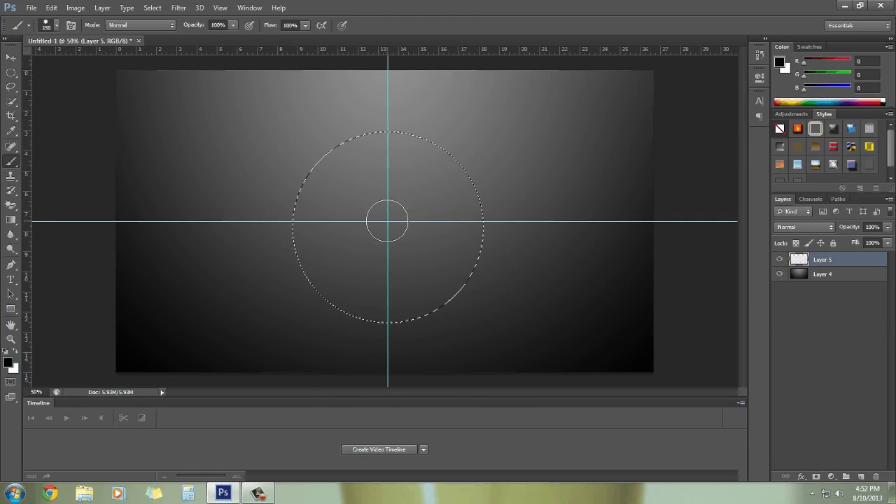
{"action": "key", "text": "bracketleft"}
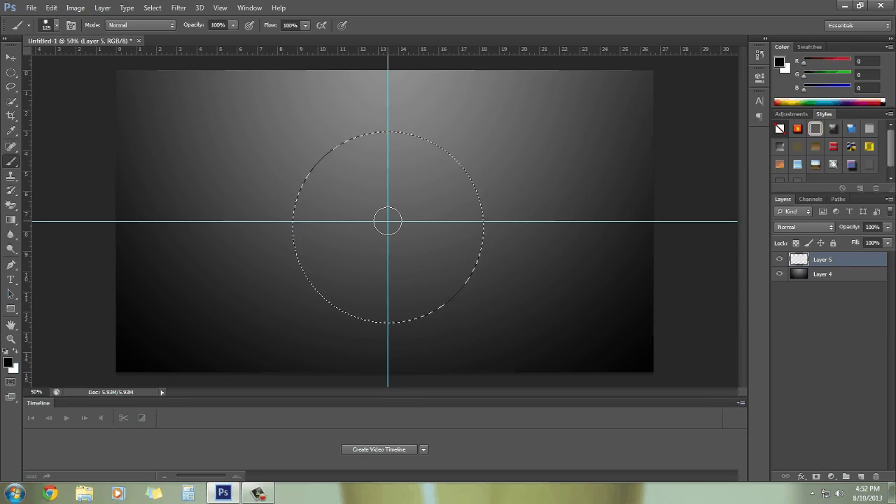
{"action": "key", "text": "bracketright"}
{"action": "key", "text": "bracketright"}
{"action": "key", "text": "bracketright"}
{"action": "key", "text": "bracketright"}
{"action": "key", "text": "bracketright"}
{"action": "key", "text": "bracketright"}
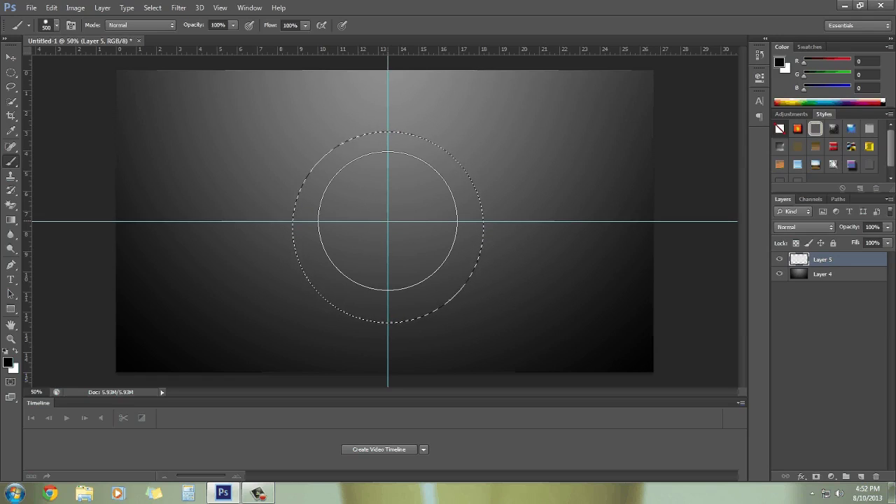
- Set the foreground colour to white and paint a 400 px white dab at the guide intersection
{"action": "left_click", "coordinate": [7, 362]}
{"action": "left_click", "coordinate": [603, 205]}
{"action": "left_click", "coordinate": [851, 199]}
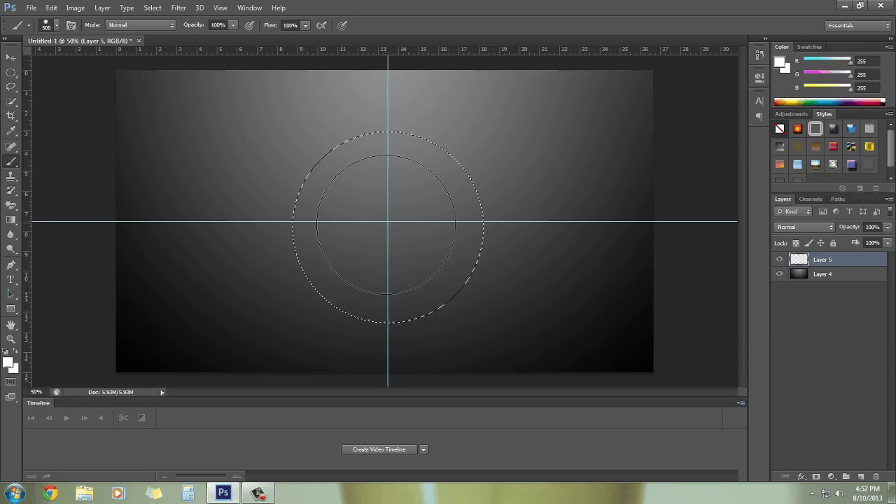
{"action": "key", "text": "bracketleft"}
{"action": "key", "text": "bracketleft"}
{"action": "key", "text": "bracketleft"}
{"action": "key", "text": "bracketleft"}
{"action": "key", "text": "bracketleft"}
{"action": "key", "text": "bracketleft"}
{"action": "key", "text": "bracketleft"}
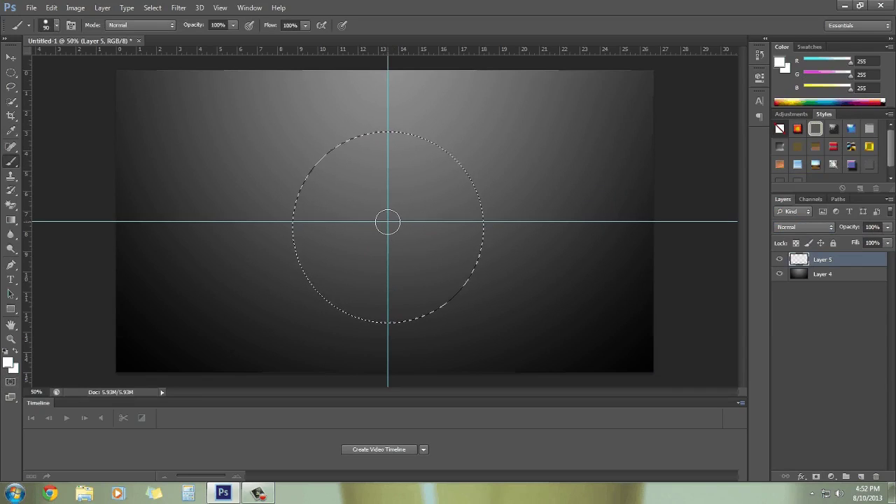
{"action": "key", "text": "bracketright"}
{"action": "key", "text": "bracketright"}
{"action": "key", "text": "bracketright"}
{"action": "key", "text": "bracketright"}
{"action": "key", "text": "bracketright"}
{"action": "key", "text": "bracketright"}
{"action": "key", "text": "bracketright"}
{"action": "key", "text": "bracketright"}
{"action": "key", "text": "bracketright"}
{"action": "left_click", "coordinate": [388, 222]}
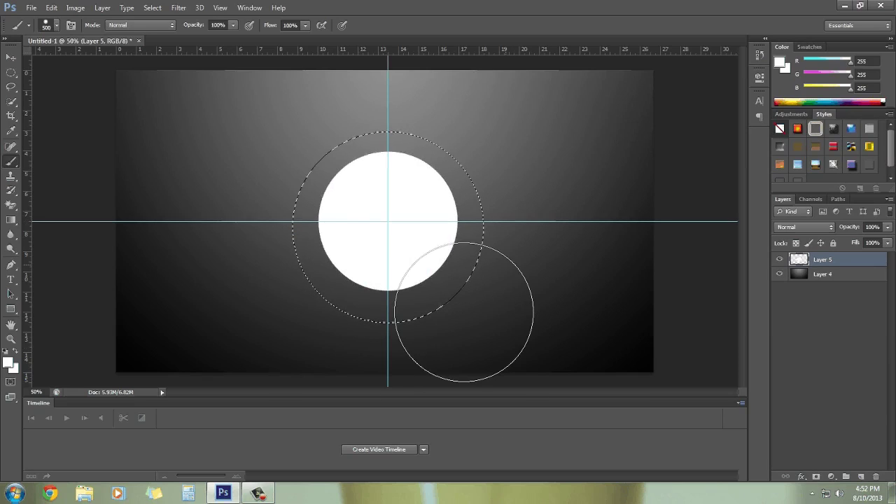
{"action": "left_click", "coordinate": [11, 72]}
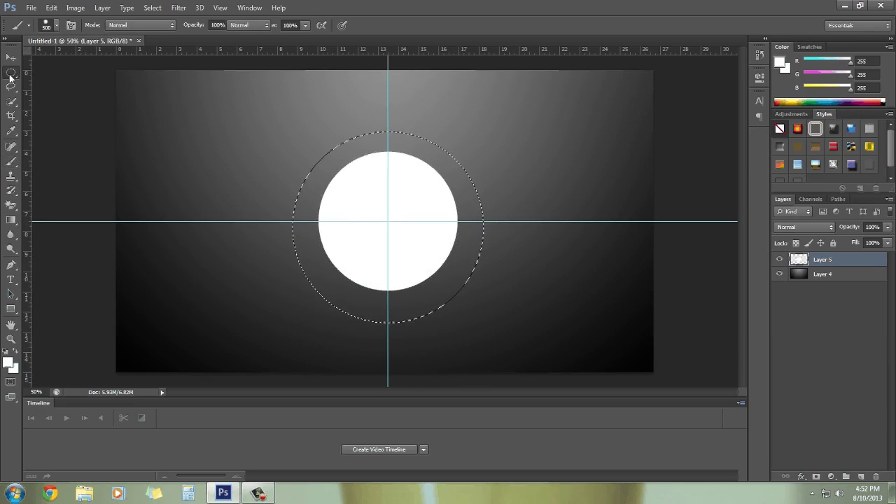
- Add Layer 6 and draw a roughly 6.25-inch circular marquee centred just inside the white disc
{"action": "left_click_drag", "start_coordinate": [280, 137], "coordinate": [455, 276]}
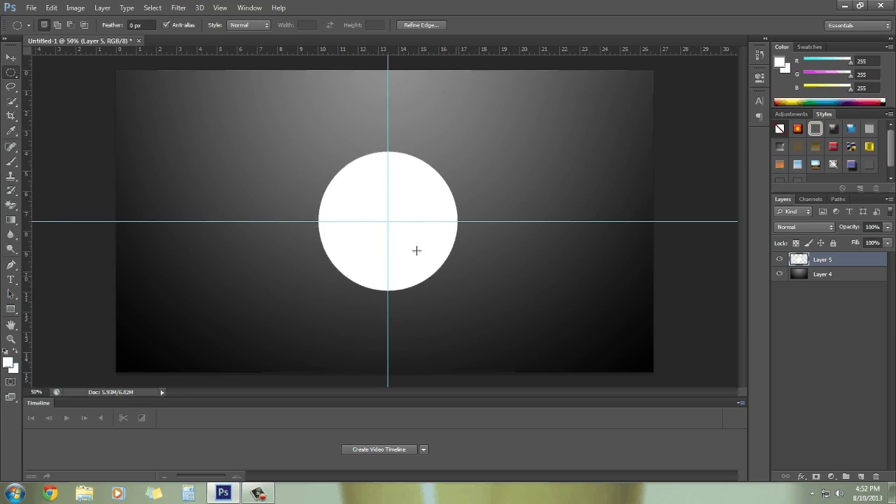
{"action": "left_click_drag", "start_coordinate": [316, 176], "coordinate": [352, 194]}
{"action": "key", "text": "ctrl+j"}
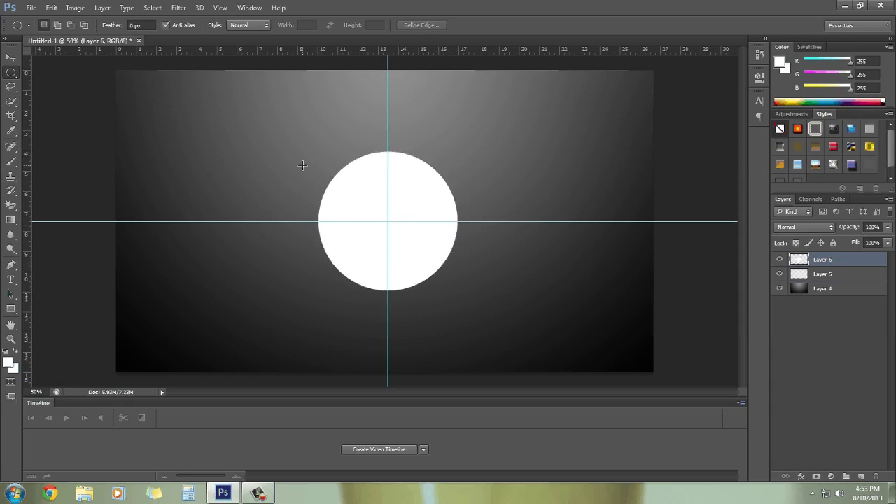
{"action": "left_click_drag", "start_coordinate": [323, 166], "coordinate": [473, 298]}
{"action": "left_click_drag", "start_coordinate": [399, 249], "coordinate": [398, 239]}
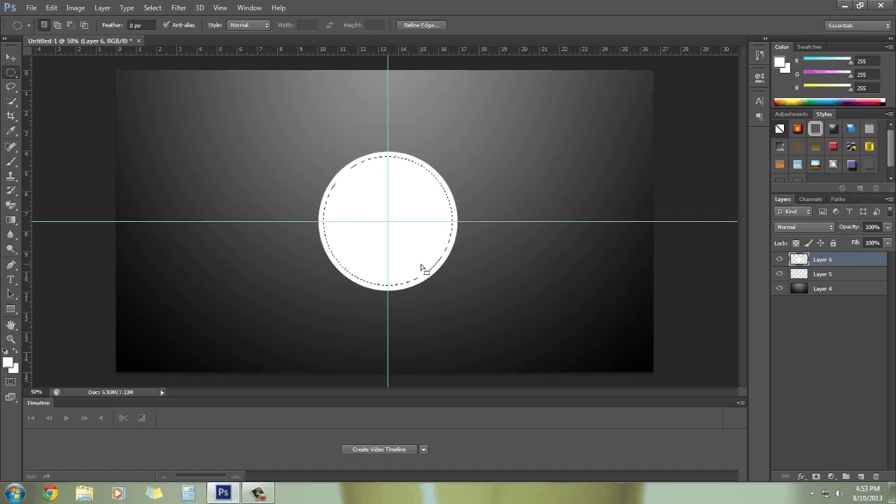
- Set the brush to 0% hardness, 34% opacity and size 250
{"action": "left_click", "coordinate": [11, 160]}
{"action": "left_click", "coordinate": [54, 26]}
{"action": "left_click_drag", "start_coordinate": [124, 88], "coordinate": [17, 87]}
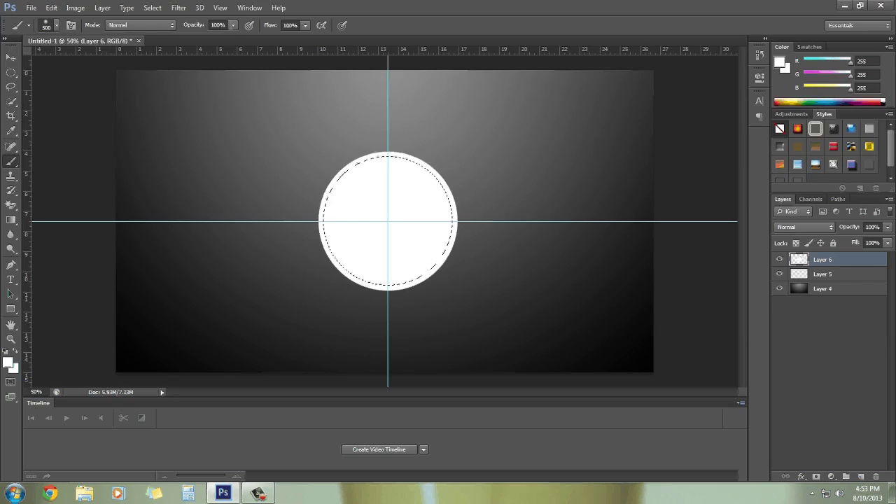
{"action": "left_click", "coordinate": [233, 26]}
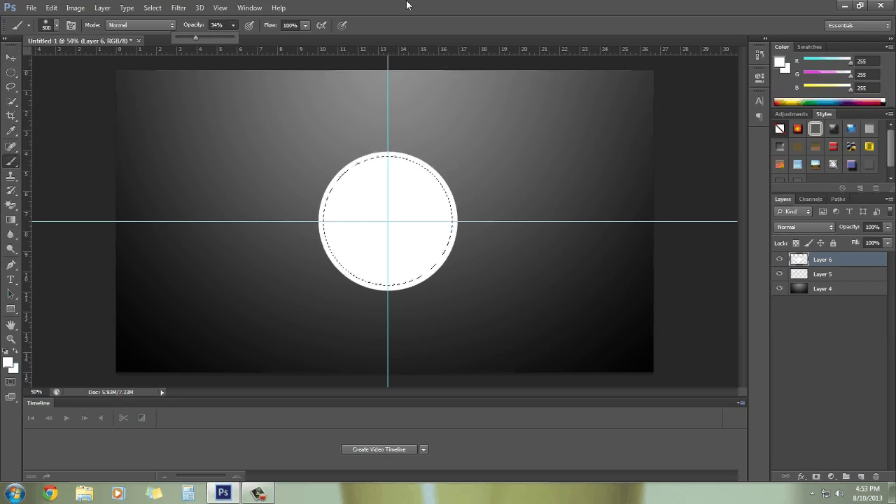
{"action": "key", "text": "Return"}
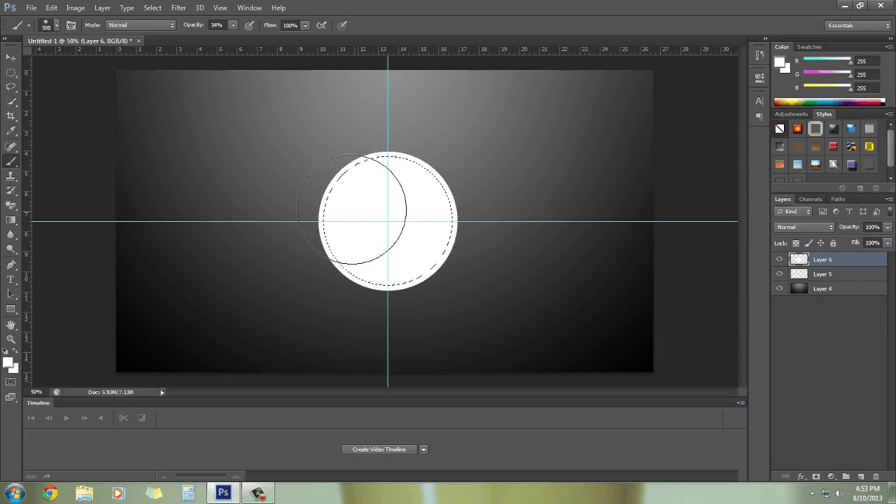
{"action": "key", "text": "bracketleft"}
{"action": "key", "text": "bracketleft"}
{"action": "key", "text": "bracketleft"}
{"action": "key", "text": "bracketleft"}
{"action": "key", "text": "bracketleft"}
{"action": "key", "text": "bracketleft"}
{"action": "key", "text": "bracketleft"}
{"action": "key", "text": "bracketleft"}
- Invert the circular selection and brush a faint white glow around the disc's outer edge
{"action": "key", "text": "m"}
{"action": "right_click", "coordinate": [357, 190]}
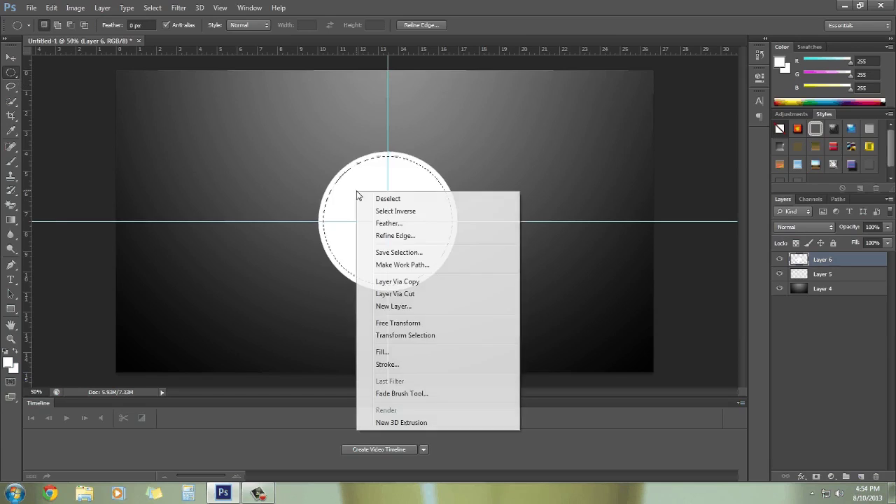
{"action": "left_click", "coordinate": [368, 208]}
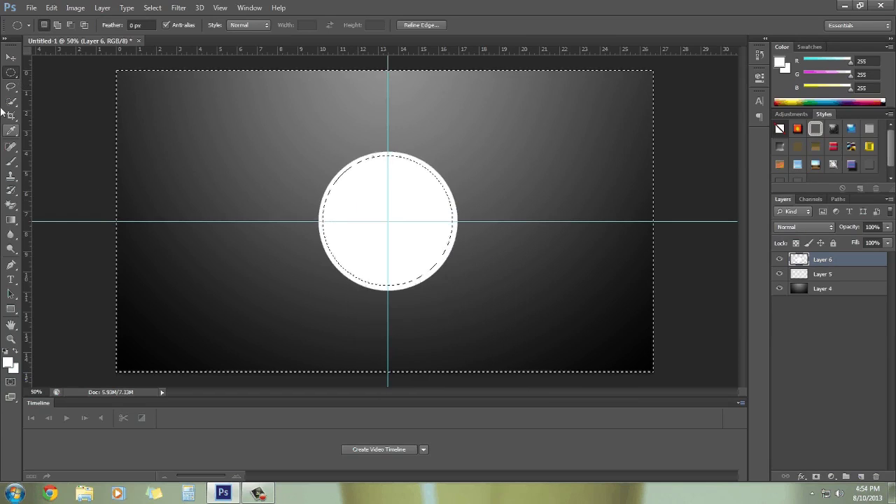
{"action": "key", "text": "b"}
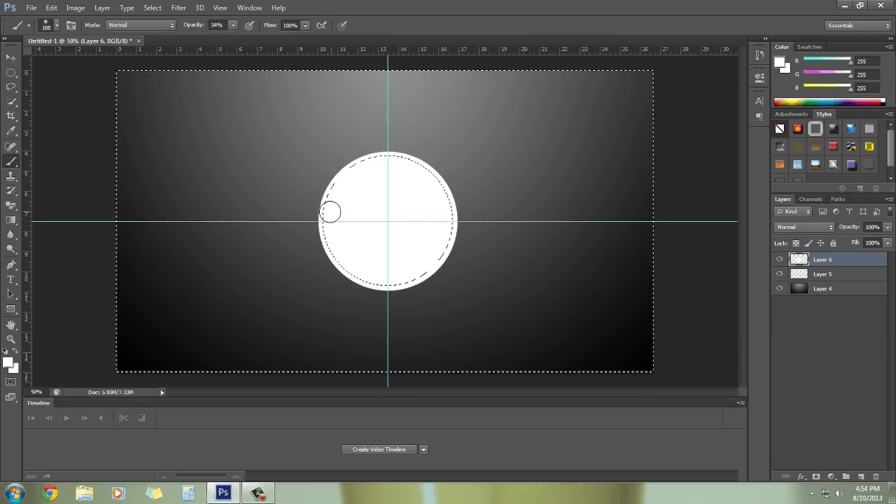
{"action": "mouse_move", "coordinate": [330, 210]}
{"action": "left_mouse_down"}
{"action": "mouse_move", "coordinate": [372, 162]}
{"action": "mouse_move", "coordinate": [406, 160]}
{"action": "mouse_move", "coordinate": [441, 188]}
{"action": "mouse_move", "coordinate": [450, 232]}
{"action": "mouse_move", "coordinate": [429, 267]}
{"action": "mouse_move", "coordinate": [387, 283]}
{"action": "mouse_move", "coordinate": [349, 272]}
{"action": "mouse_move", "coordinate": [326, 224]}
{"action": "left_mouse_up"}
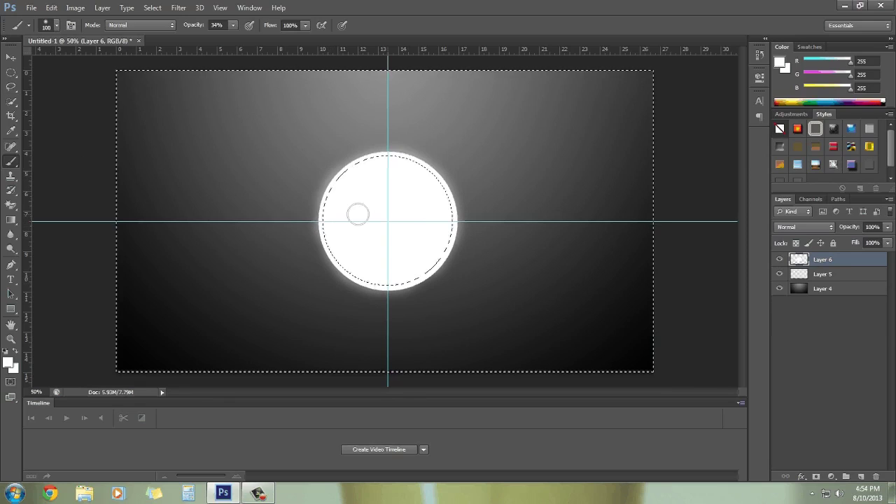
{"action": "key", "text": "m"}
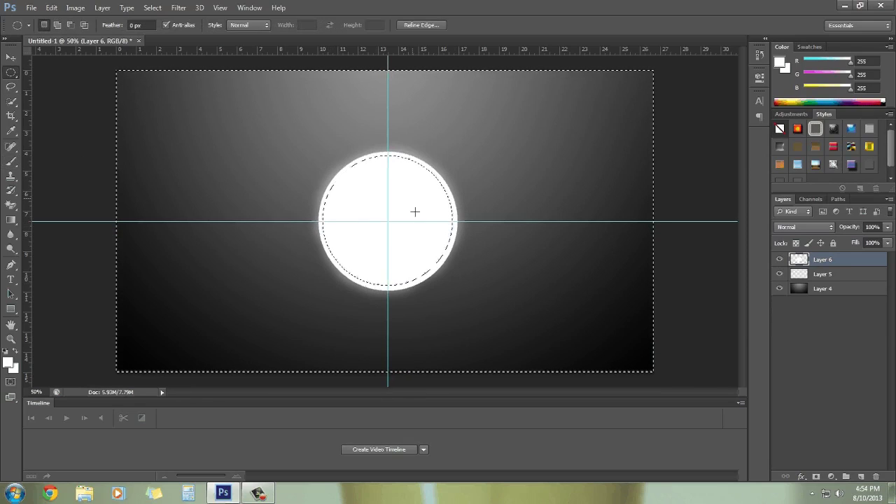
- Invert the selection back to the circle, delete the disc's centre, and deselect
{"action": "right_click", "coordinate": [358, 196]}
{"action": "left_click", "coordinate": [383, 215]}
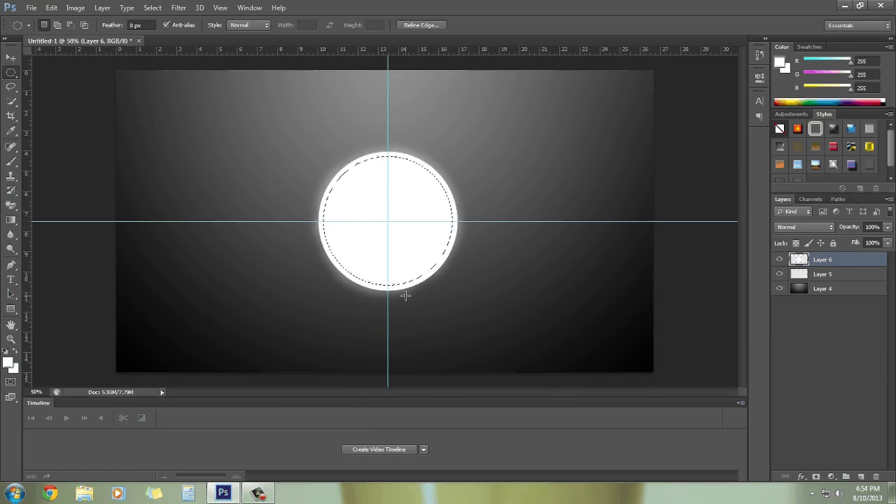
{"action": "key", "text": "Delete"}
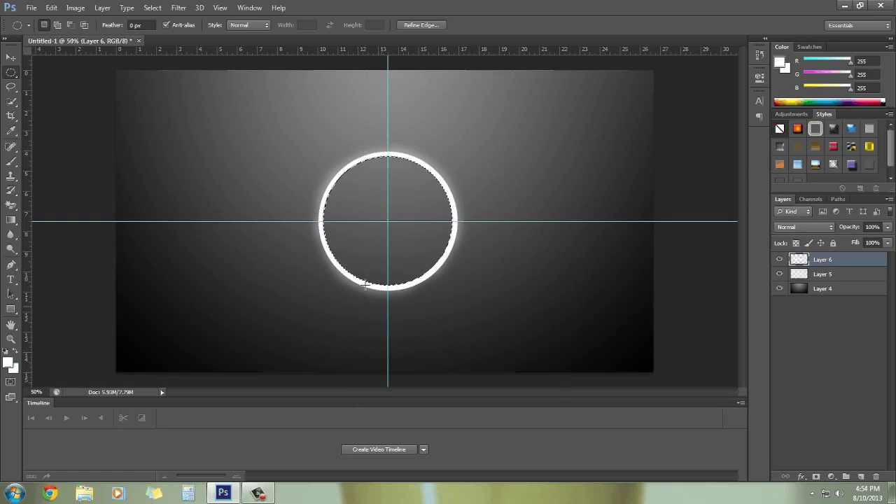
{"action": "key", "text": "ctrl+d"}
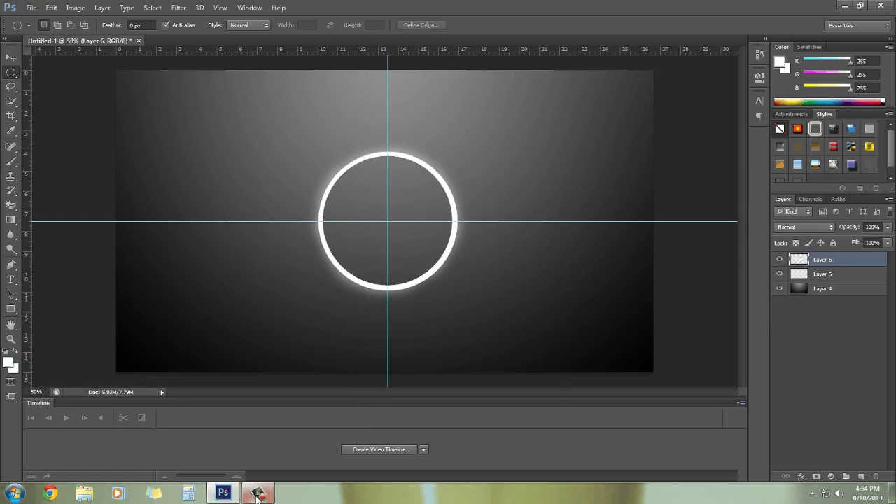
{"action": "key", "text": "F9"}
{"action": "left_click", "coordinate": [840, 444]}
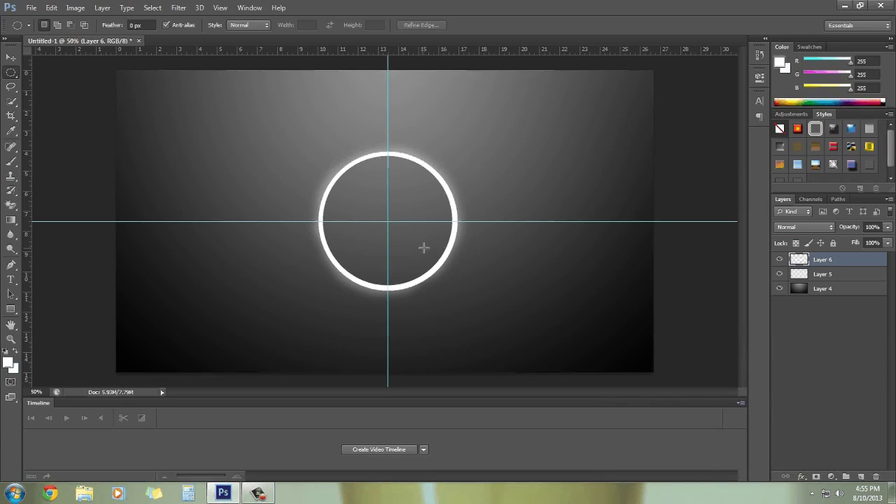
- Draw a circular marquee matching the ring, softly brush its inner edge, then deselect
{"action": "left_click", "coordinate": [5, 166]}
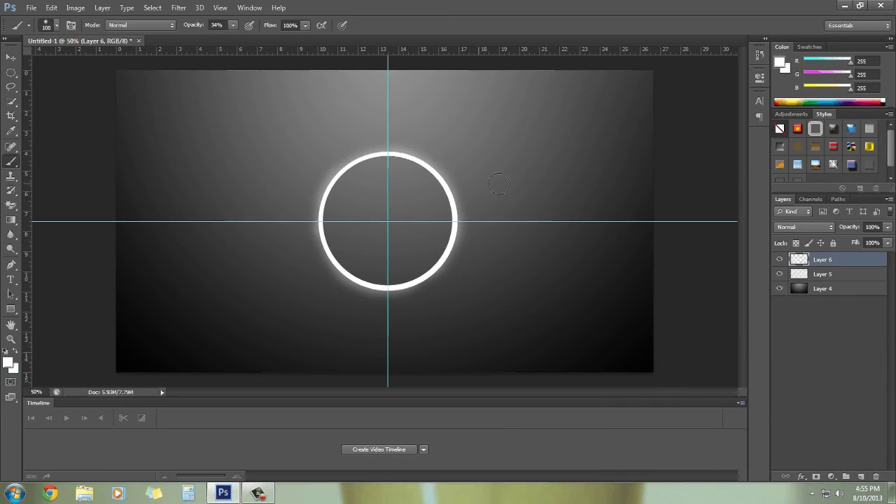
{"action": "left_click", "coordinate": [12, 74]}
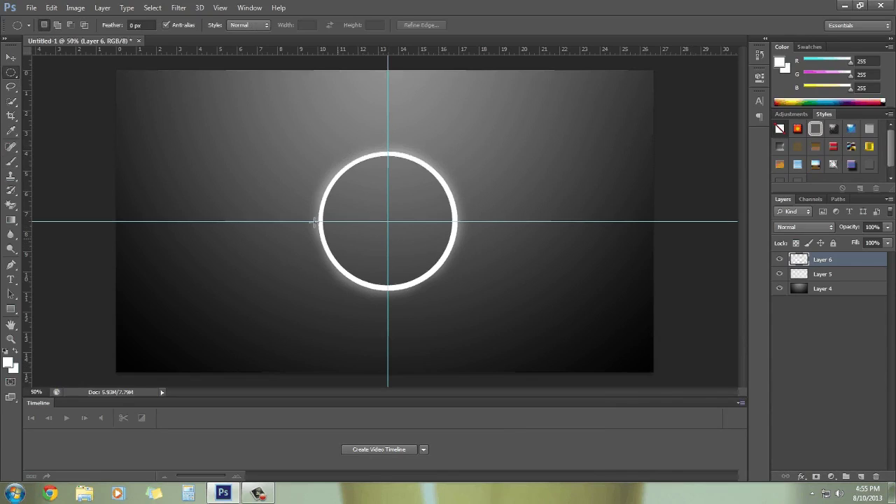
{"action": "left_click_drag", "start_coordinate": [301, 158], "coordinate": [458, 296]}
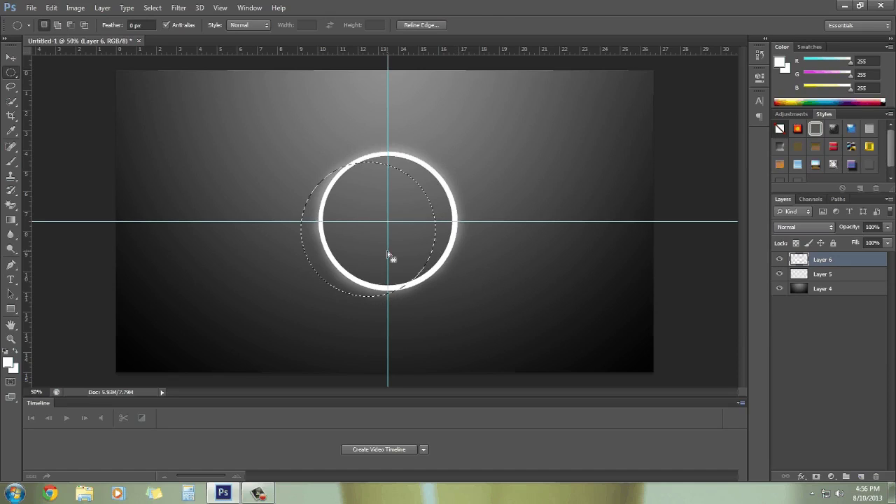
{"action": "left_click_drag", "start_coordinate": [404, 255], "coordinate": [420, 248]}
{"action": "left_click", "coordinate": [10, 162]}
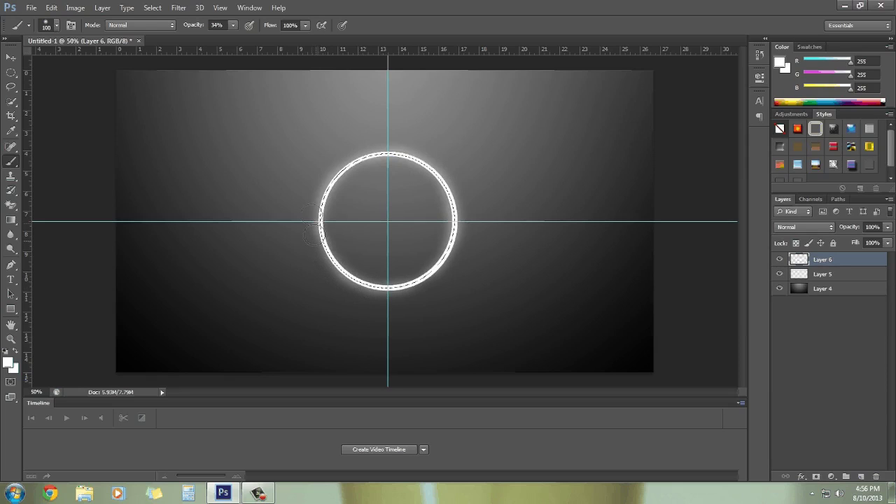
{"action": "left_click", "coordinate": [10, 72]}
{"action": "key", "text": "ctrl+d"}
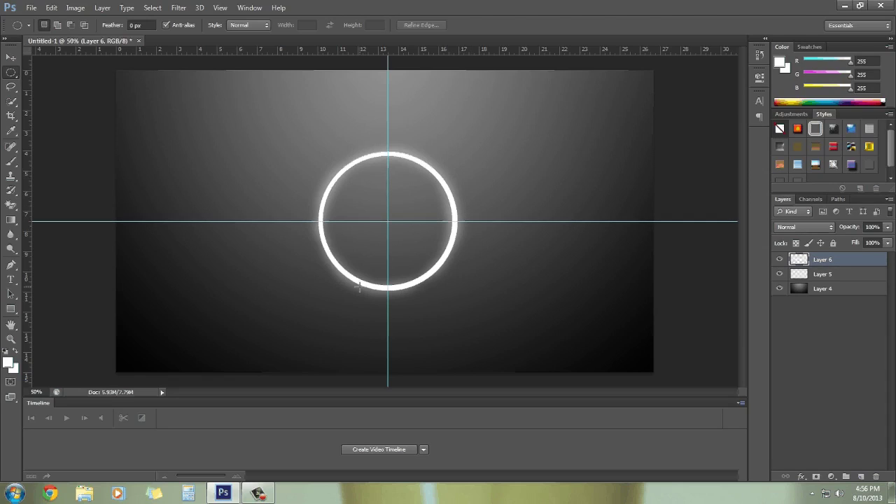
- Select Layer 5, briefly hide and reshow the white ring layer, and pick the Move tool
{"action": "left_click", "coordinate": [819, 275]}
{"action": "left_click", "coordinate": [780, 259]}
{"action": "left_click", "coordinate": [780, 259]}
{"action": "left_click", "coordinate": [11, 56]}
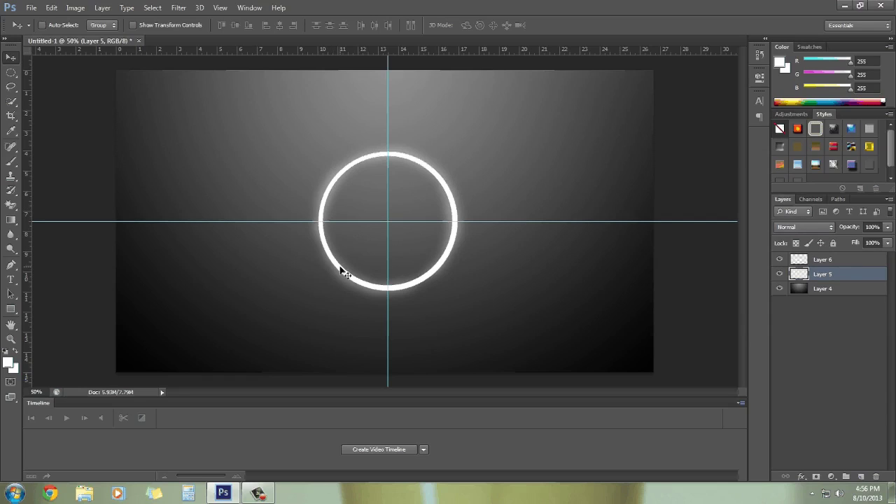
- Scale the Layer 6 ring to about 169.5% and recentre it on the guides
{"action": "key", "text": "ctrl+t"}
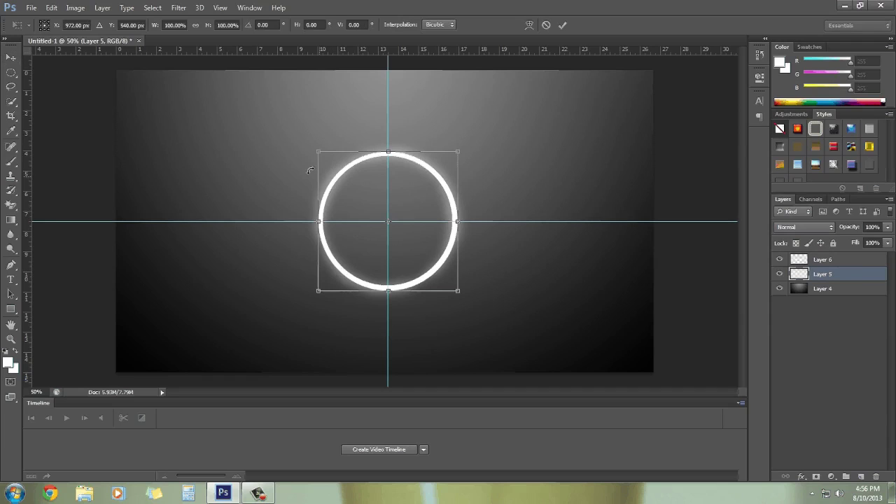
{"action": "left_click_drag", "start_coordinate": [418, 258], "coordinate": [360, 216]}
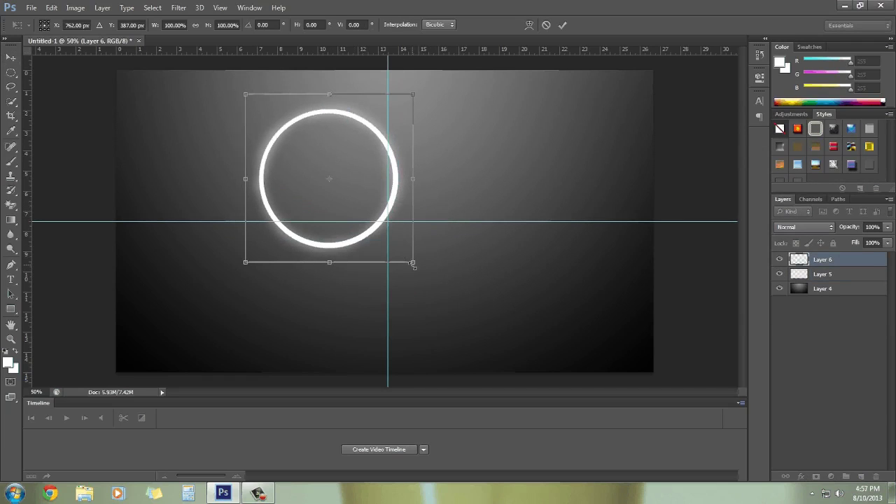
{"action": "left_click_drag", "start_coordinate": [413, 263], "coordinate": [529, 372]}
{"action": "left_click_drag", "start_coordinate": [438, 334], "coordinate": [448, 322]}
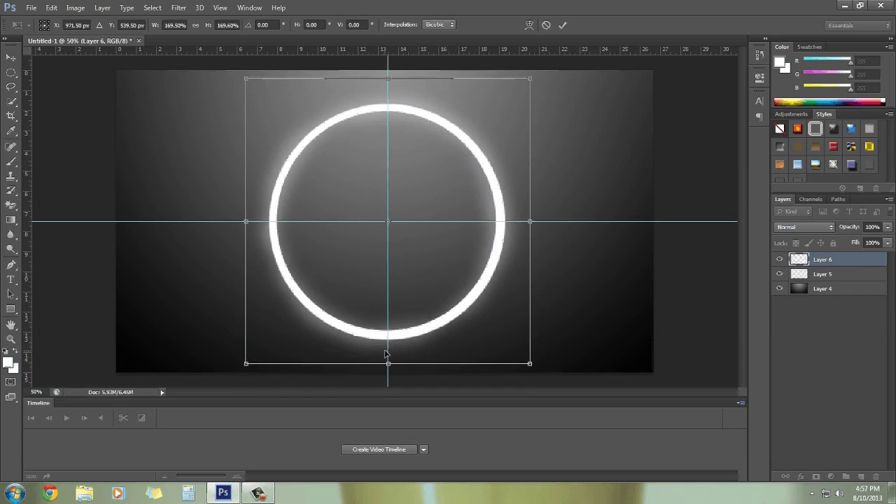
{"action": "key", "text": "Left"}
{"action": "key", "text": "Left"}
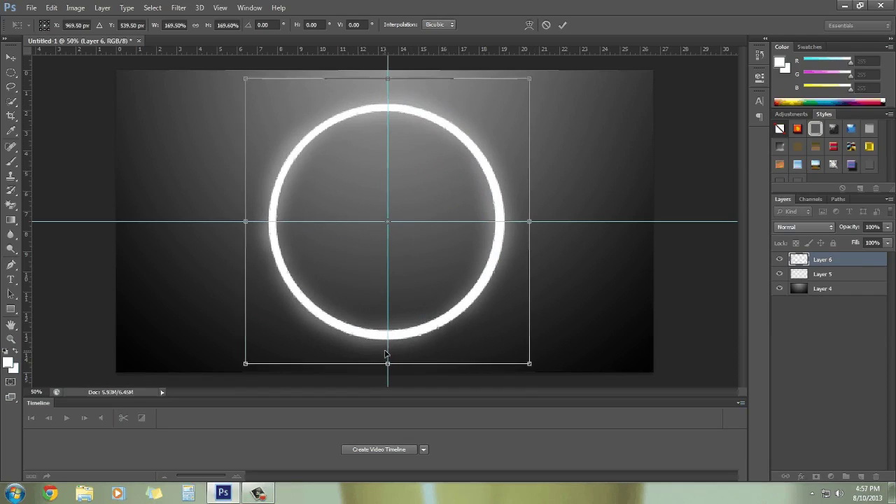
{"action": "key", "text": "Return"}
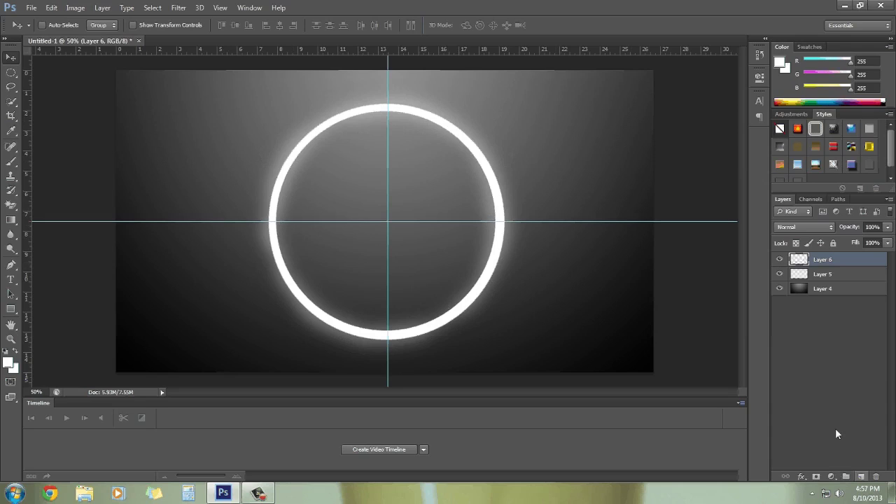
- Add Layer 7 clipped to the white ring and start picking cyan #18f3e6 as foreground colour
{"action": "left_click", "coordinate": [862, 477]}
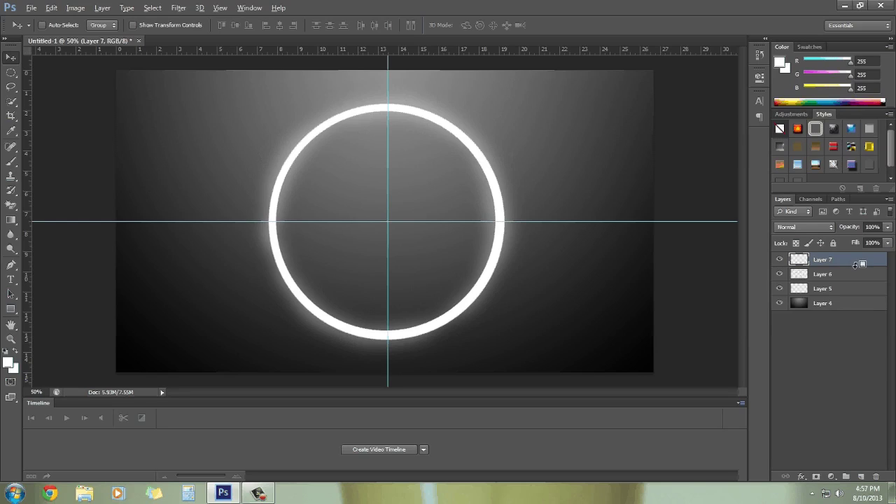
{"action": "left_click", "coordinate": [856, 264], "text": "alt"}
{"action": "left_click", "coordinate": [12, 163]}
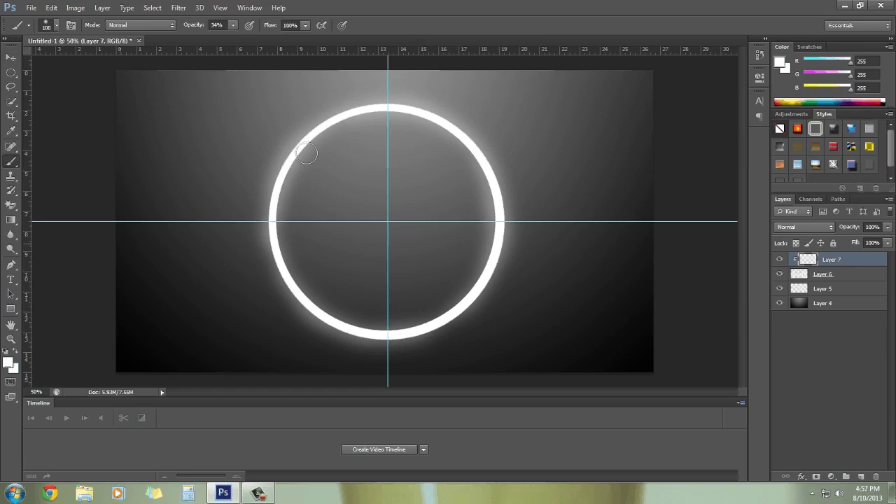
{"action": "left_click", "coordinate": [7, 363]}
{"action": "left_click_drag", "start_coordinate": [757, 320], "coordinate": [763, 280]}
{"action": "left_click_drag", "start_coordinate": [706, 208], "coordinate": [730, 211]}
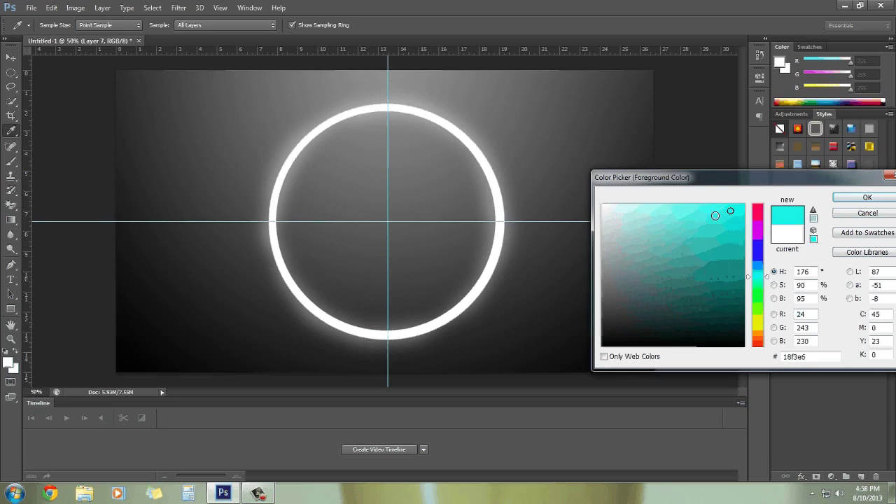
- Paint cyan over the ring on Layer 7 with a 600 px brush at 29% opacity
{"action": "left_click", "coordinate": [858, 198]}
{"action": "key", "text": "b"}
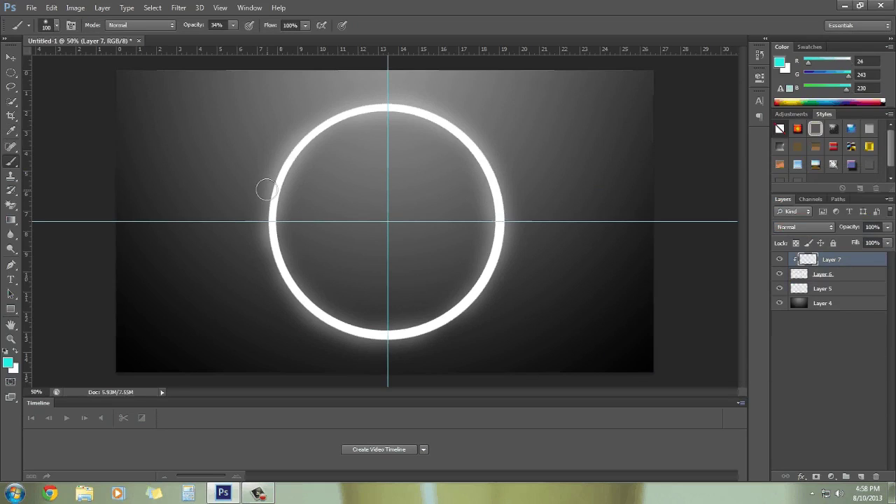
{"action": "key", "text": "bracketright"}
{"action": "key", "text": "bracketright"}
{"action": "key", "text": "bracketright"}
{"action": "key", "text": "bracketright"}
{"action": "key", "text": "bracketright"}
{"action": "key", "text": "bracketright"}
{"action": "key", "text": "bracketright"}
{"action": "key", "text": "bracketright"}
{"action": "key", "text": "bracketright"}
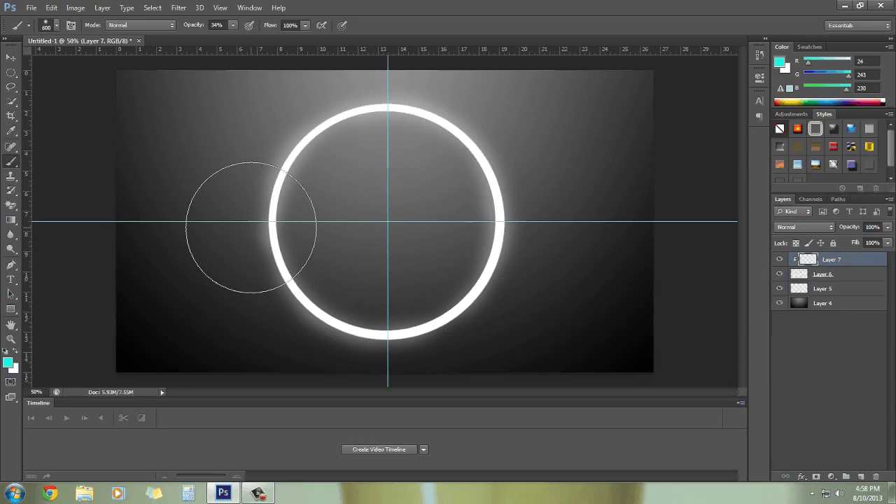
{"action": "left_click", "coordinate": [233, 25]}
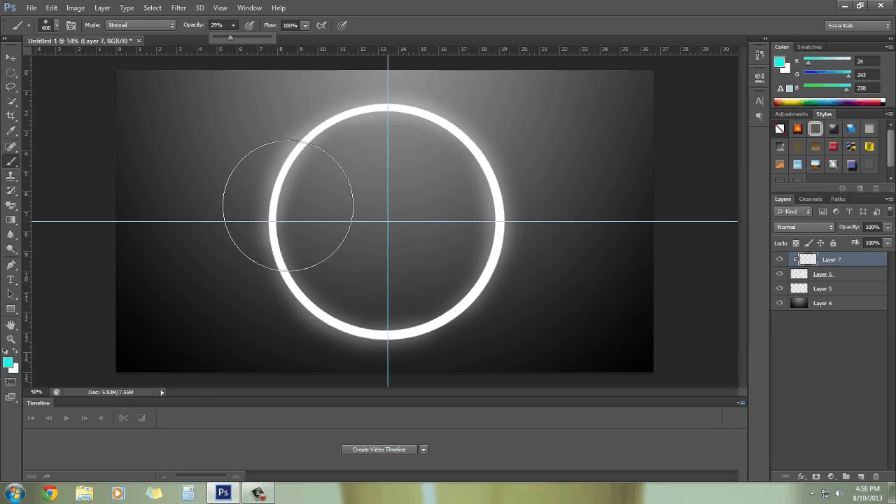
{"action": "mouse_move", "coordinate": [276, 245]}
{"action": "left_mouse_down"}
{"action": "mouse_move", "coordinate": [391, 136]}
{"action": "mouse_move", "coordinate": [506, 270]}
{"action": "mouse_move", "coordinate": [504, 280]}
{"action": "mouse_move", "coordinate": [304, 310]}
{"action": "mouse_move", "coordinate": [310, 250]}
{"action": "left_mouse_up"}
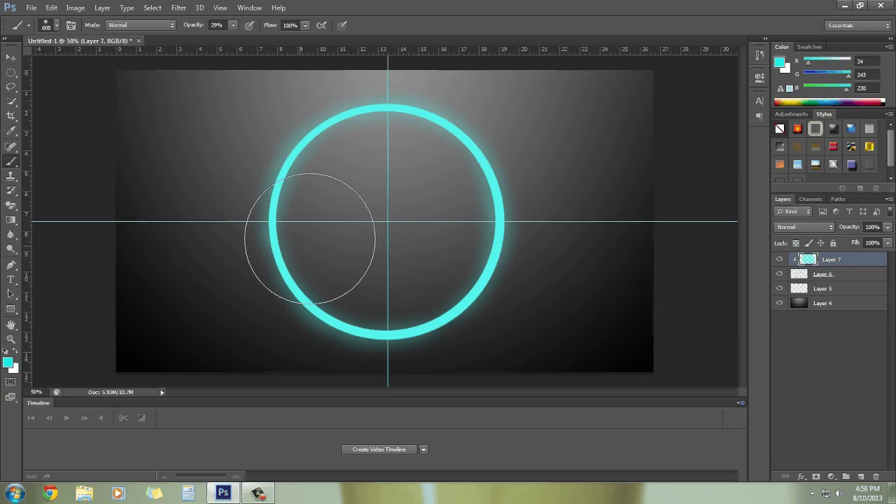
{"action": "left_click", "coordinate": [825, 276]}
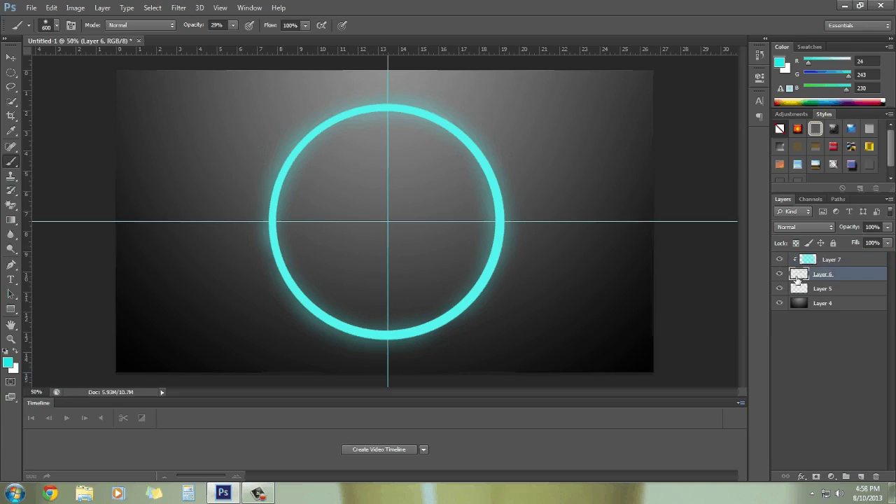
- Duplicate Layer 6 as Layer 6 copy and move it aside to reveal the cyan ring
{"action": "key", "text": "alt"}
{"action": "key", "text": "alt"}
{"action": "left_click_drag", "start_coordinate": [842, 281], "coordinate": [833, 256]}
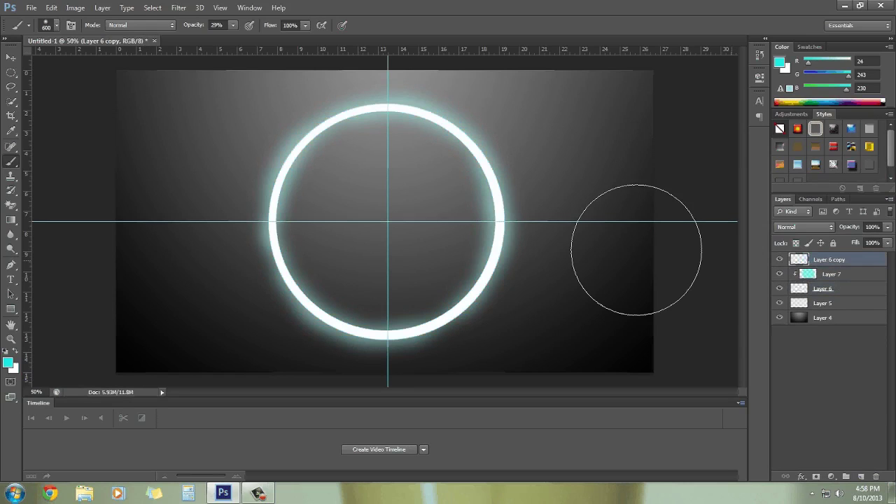
{"action": "left_click", "coordinate": [11, 56]}
{"action": "left_click_drag", "start_coordinate": [410, 285], "coordinate": [486, 269]}
- Shrink the white ring copy to about 27.5% and centre it on the guide intersection
{"action": "key", "text": "ctrl+t"}
{"action": "left_click_drag", "start_coordinate": [599, 89], "coordinate": [341, 324]}
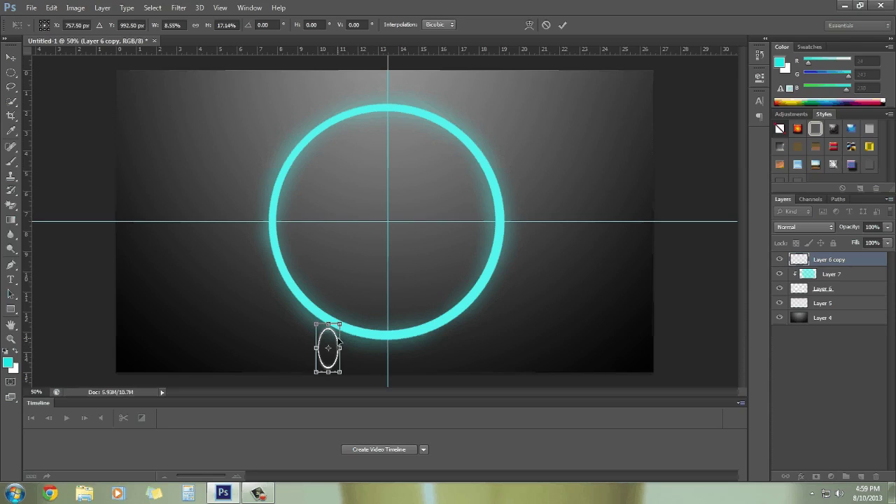
{"action": "key", "text": "ctrl+z"}
{"action": "left_click_drag", "start_coordinate": [600, 85], "coordinate": [394, 295]}
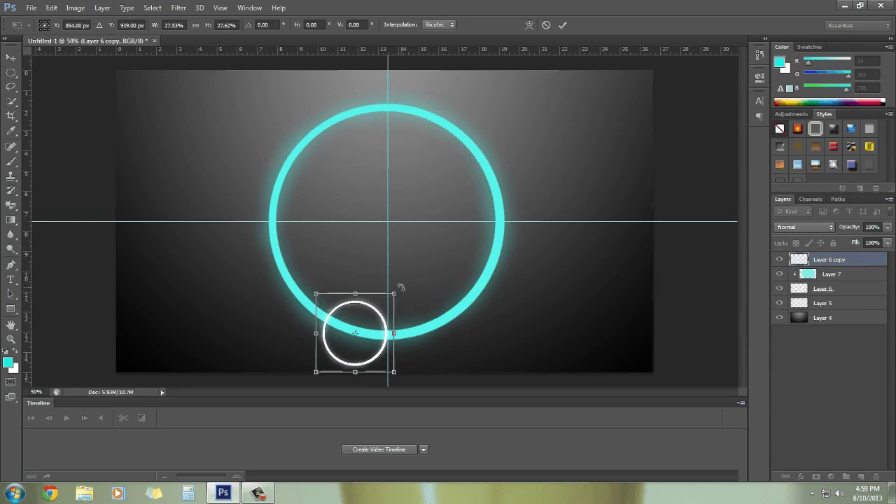
{"action": "left_click_drag", "start_coordinate": [366, 326], "coordinate": [398, 214]}
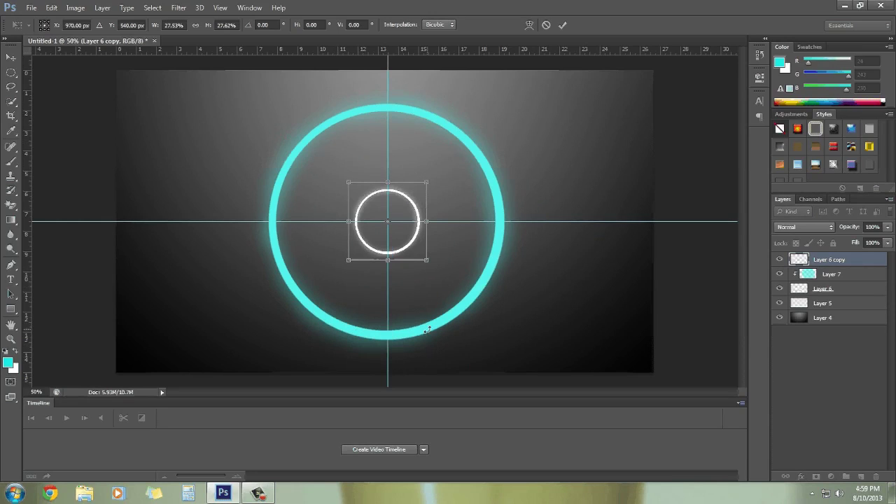
{"action": "key", "text": "Return"}
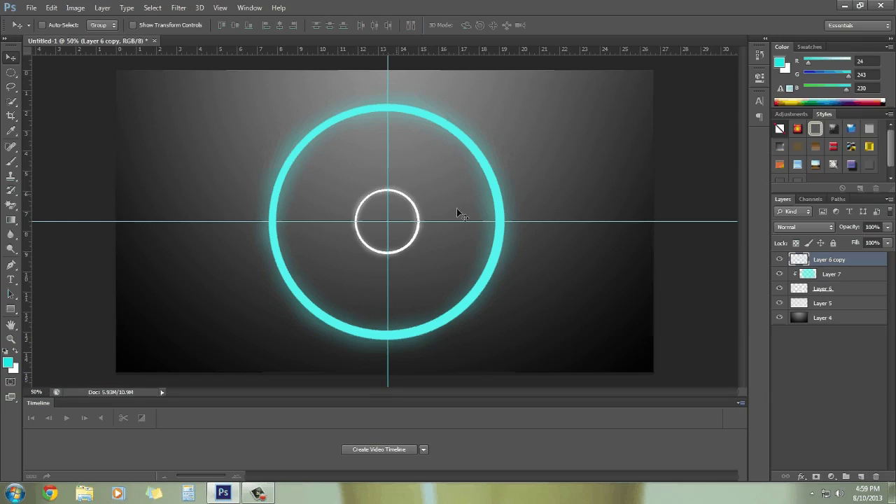
- Add a new Layer 8 clipped to the Layer 6 copy
{"action": "left_click", "coordinate": [862, 476]}
{"action": "left_click_drag", "start_coordinate": [846, 262], "coordinate": [868, 265]}
{"action": "left_click", "coordinate": [865, 266], "text": "alt"}
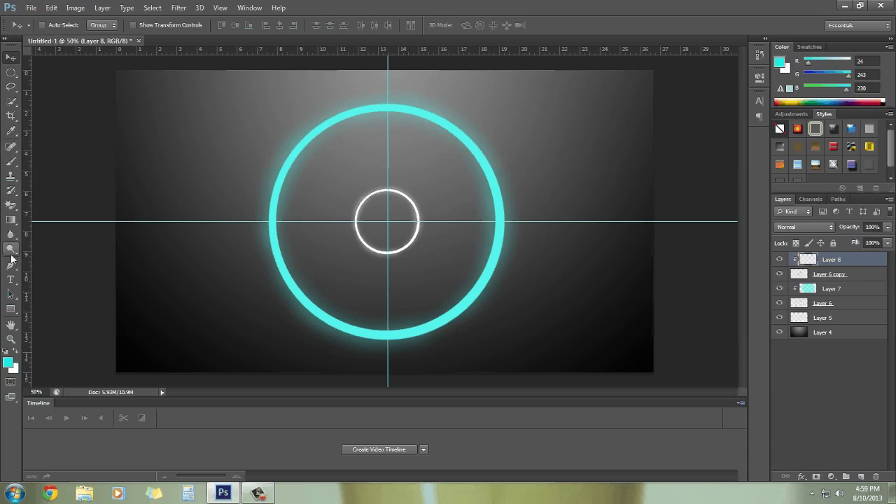
- Set the foreground colour to orange #f8b540
{"action": "left_click", "coordinate": [11, 131]}
{"action": "left_click", "coordinate": [7, 364]}
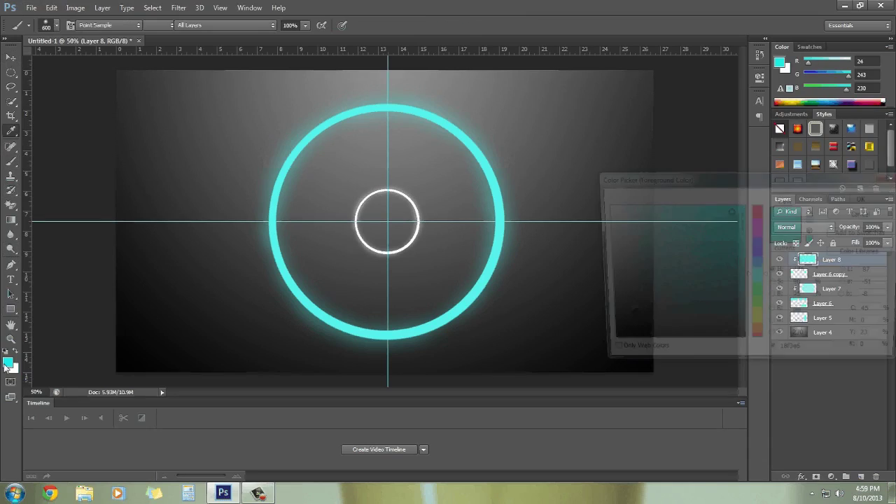
{"action": "left_click", "coordinate": [760, 329]}
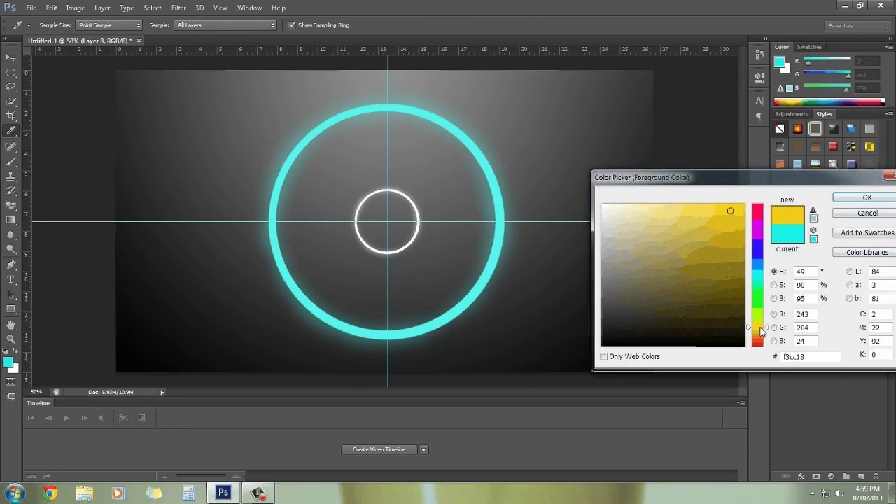
{"action": "left_click", "coordinate": [761, 334]}
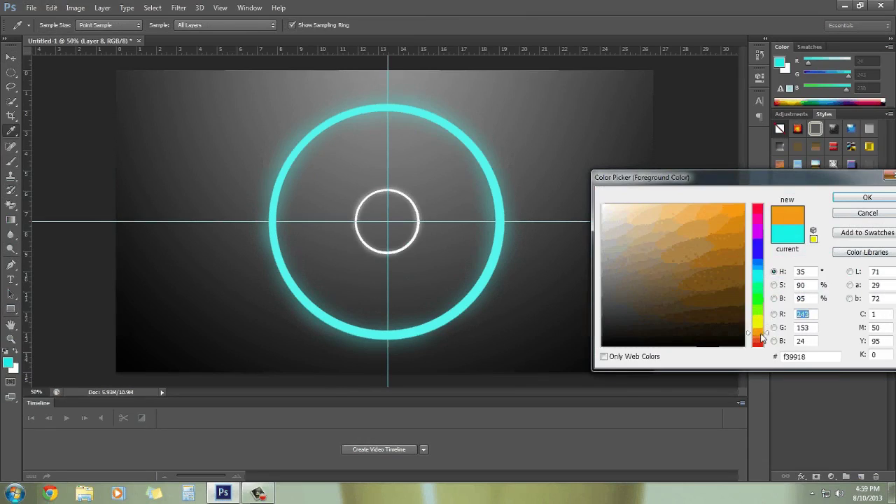
{"action": "left_click", "coordinate": [759, 332]}
{"action": "left_click", "coordinate": [712, 207]}
{"action": "left_click_drag", "start_coordinate": [711, 207], "coordinate": [707, 208]}
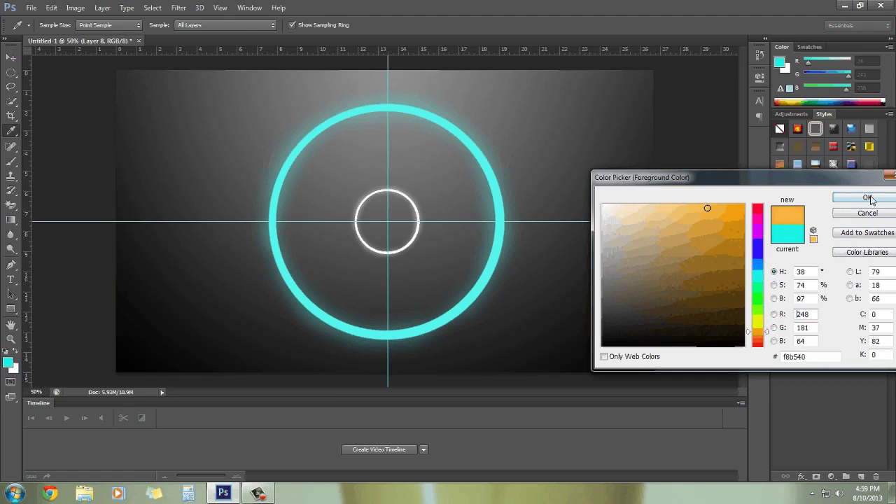
{"action": "left_click", "coordinate": [868, 199]}
- Brush orange over the small inner ring on Layer 8
{"action": "key", "text": "b"}
{"action": "mouse_move", "coordinate": [414, 202]}
{"action": "left_mouse_down"}
{"action": "mouse_move", "coordinate": [431, 244]}
{"action": "mouse_move", "coordinate": [413, 245]}
{"action": "mouse_move", "coordinate": [368, 213]}
{"action": "mouse_move", "coordinate": [378, 238]}
{"action": "left_mouse_up"}
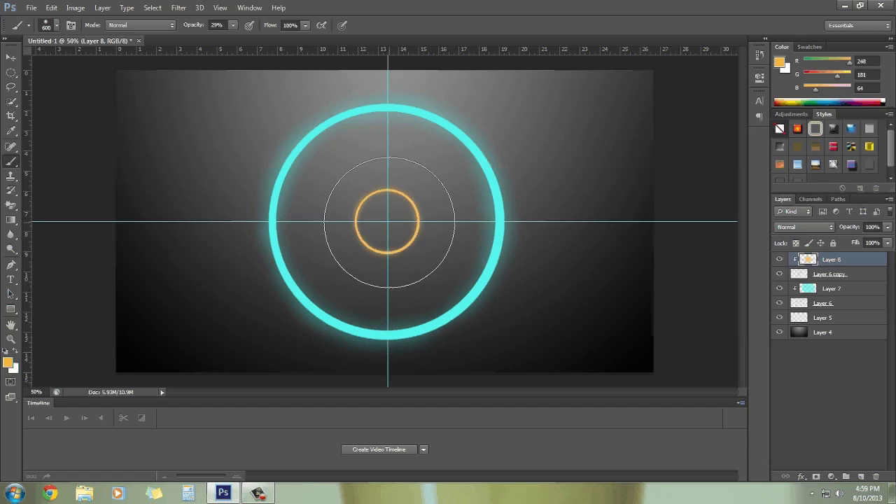
{"action": "mouse_move", "coordinate": [276, 156]}
{"action": "left_mouse_down"}
{"action": "mouse_move", "coordinate": [386, 217]}
{"action": "mouse_move", "coordinate": [381, 232]}
{"action": "left_mouse_up"}
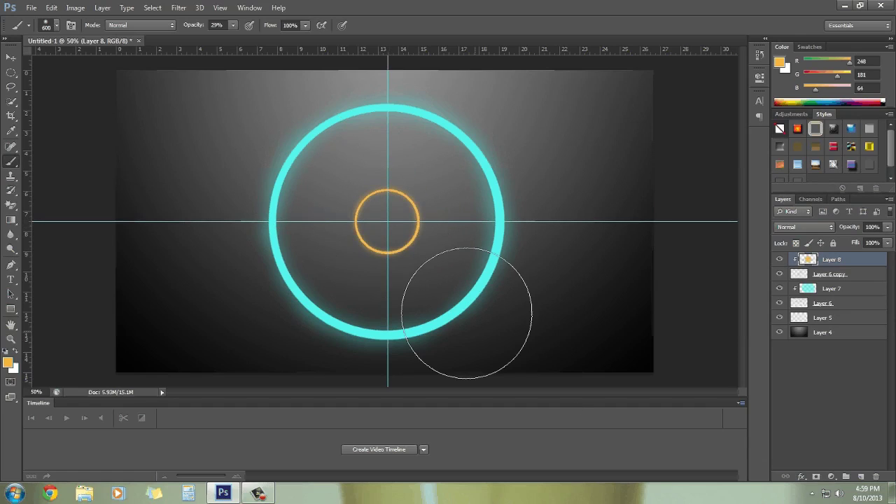